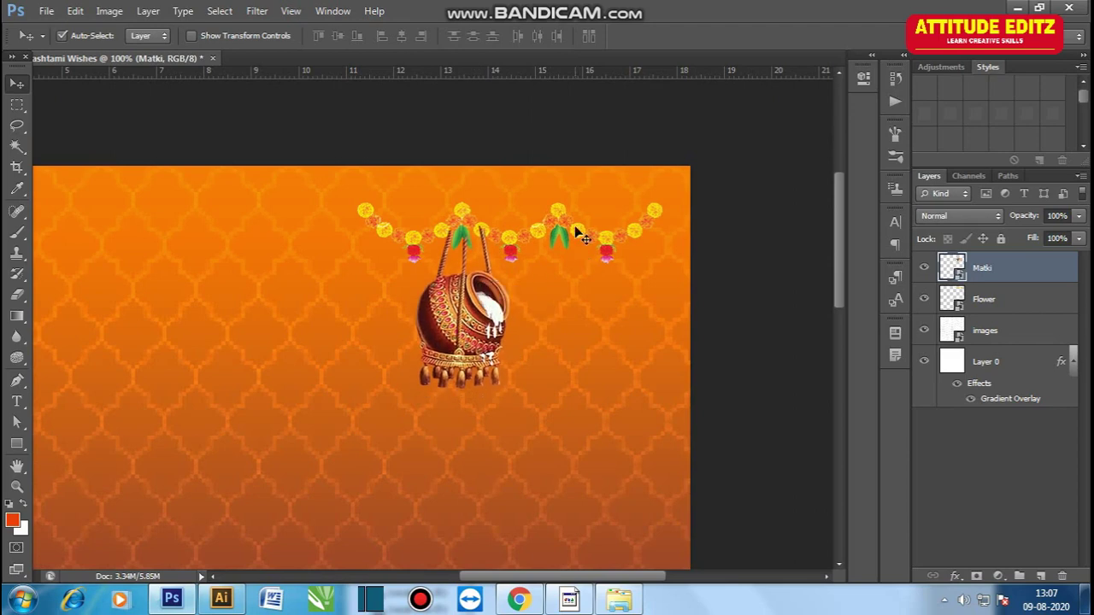
Put the Matki layer beneath the Flower layer and nudge the hanging pot slightly left under the garland
left_click(483, 300)
key("Left")
key("Left")
key("Left")
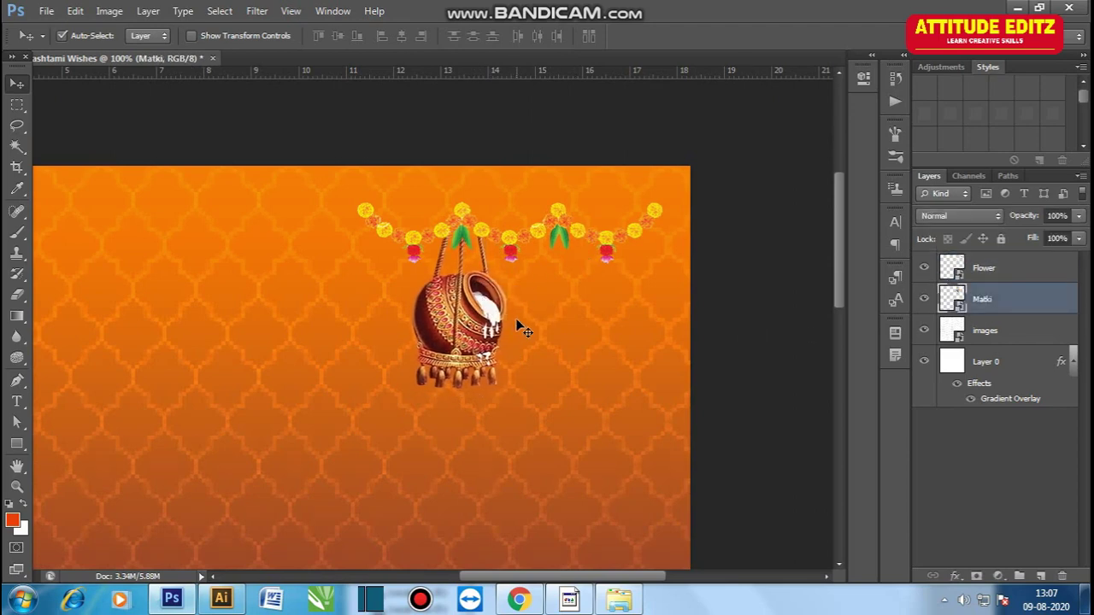
Merge the Flower and Matki layers and move the merged garland and pot into the canvas's upper-right corner
left_click(1034, 270)
left_click(1010, 308, "ctrl")
key("ctrl+e")
left_click_drag(608, 244, 644, 211)
key("ctrl+minus")
key("ctrl+minus")
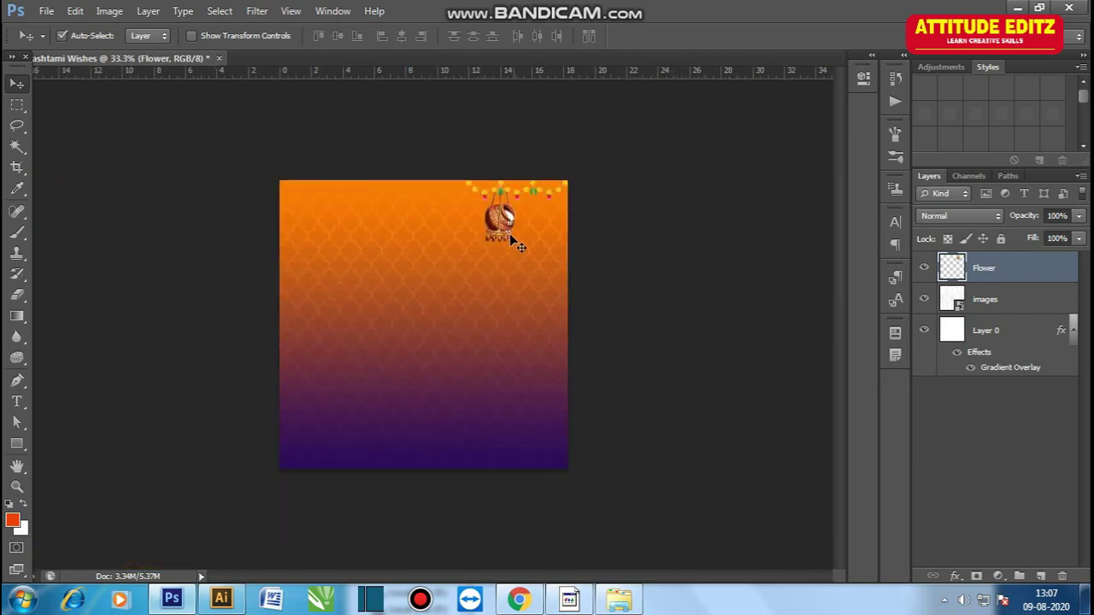
Scale the merged garland and pot down slightly, keeping it against the upper-right corner of the canvas
key("ctrl+t")
left_click_drag(465, 243, 475, 236)
key("Return")
left_click(742, 295)
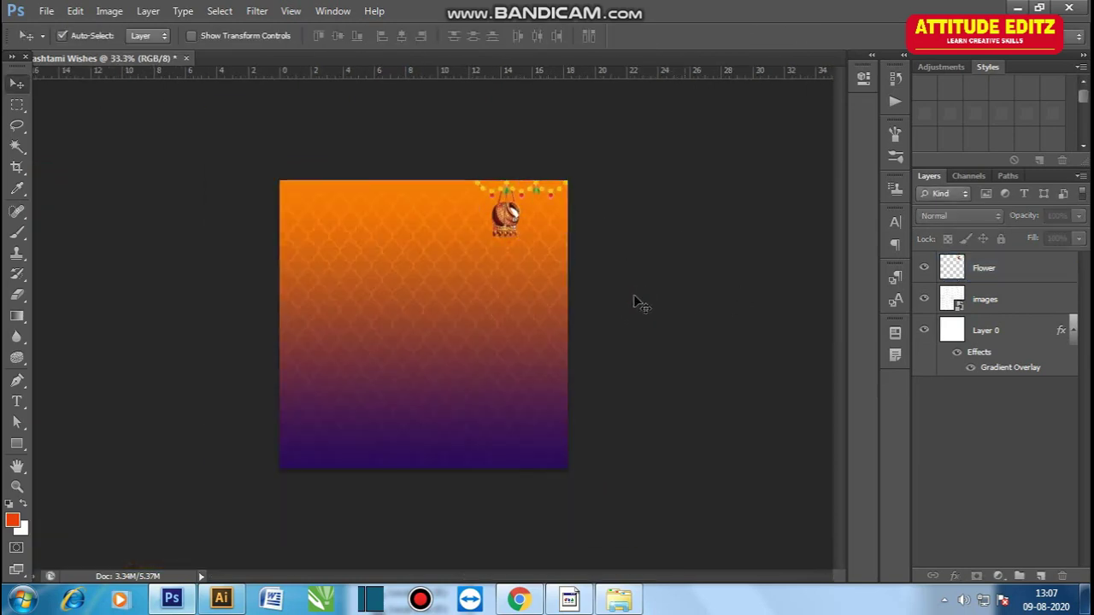
Place the Shri-Krishna image from the Janmashtami folder and scale it to sit in the right half of the poster
left_click(619, 603)
left_click_drag(501, 461, 554, 299)
key("ctrl+plus")
left_click_drag(640, 109, 531, 218)
left_click_drag(463, 358, 530, 383)
left_click_drag(635, 236, 633, 219)
left_click_drag(545, 390, 554, 389)
key("Return")
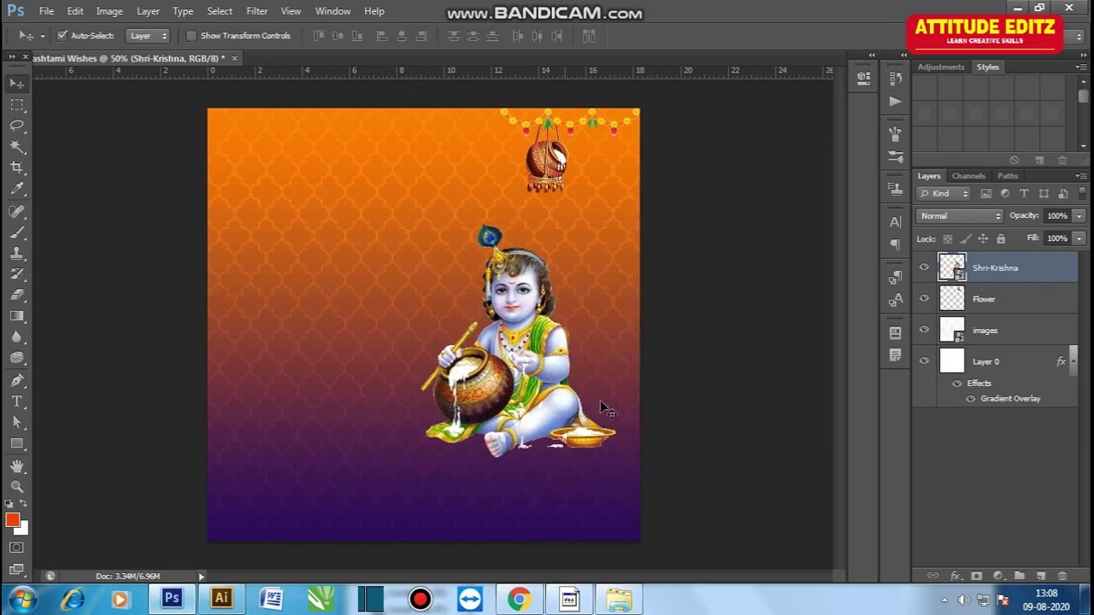
Place the Dahi Handi-01 image from the Janmashtami folder on the poster, left of the Krishna figure
left_click(710, 428)
left_click(1018, 7)
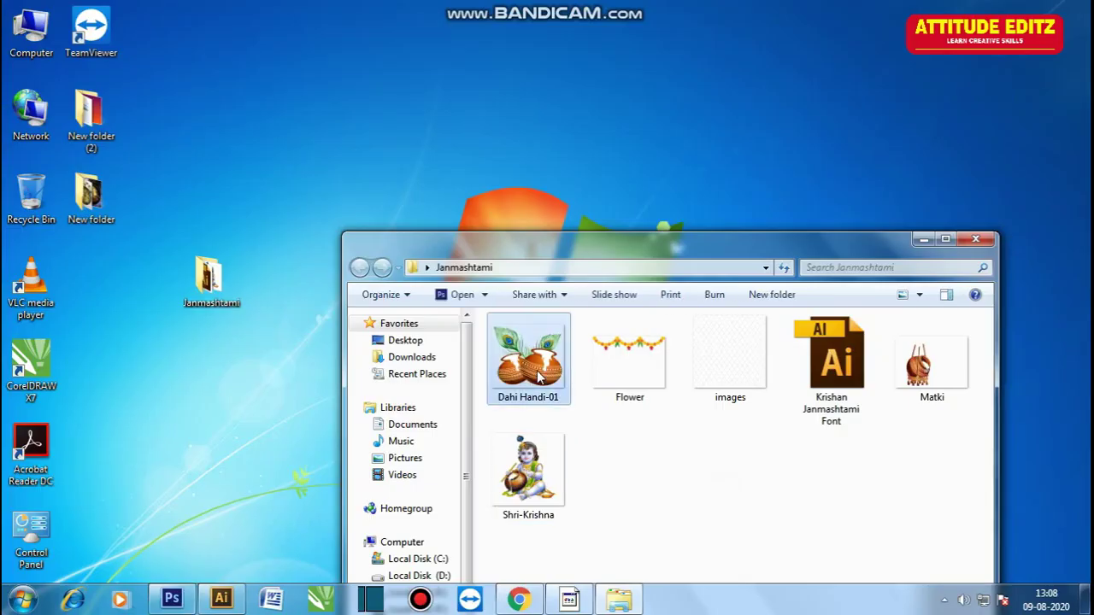
left_click(172, 599)
left_click_drag(464, 313, 349, 374)
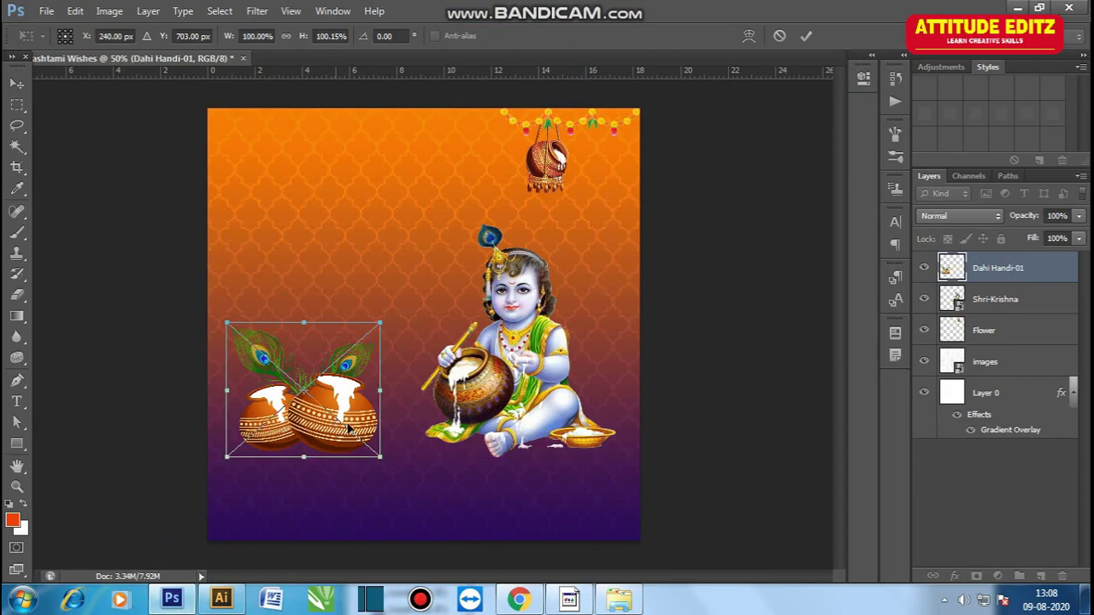
key("Return")
Enlarge the Krishna figure slightly in the lower right of the poster
key("ctrl+t")
left_click_drag(384, 476, 377, 485)
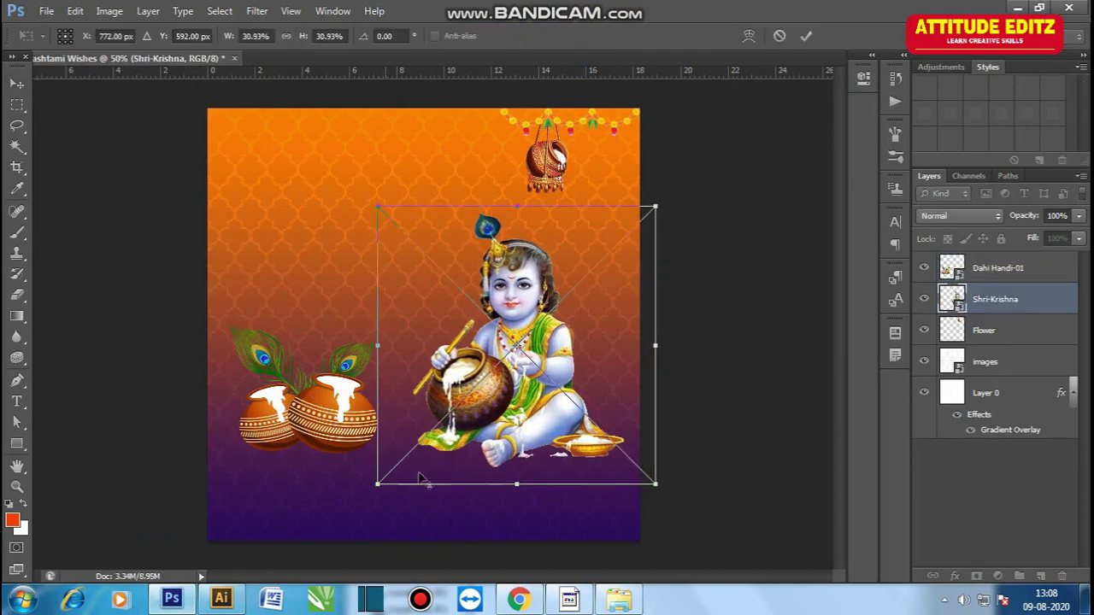
left_click_drag(655, 485, 666, 492)
key("Return")
Scale the Dahi Handi pots down slightly and adjust their position left of Krishna
left_click(342, 432)
key("ctrl+t")
mouse_move(346, 423)
left_mouse_down()
mouse_move(349, 415)
mouse_move(349, 424)
left_mouse_up()
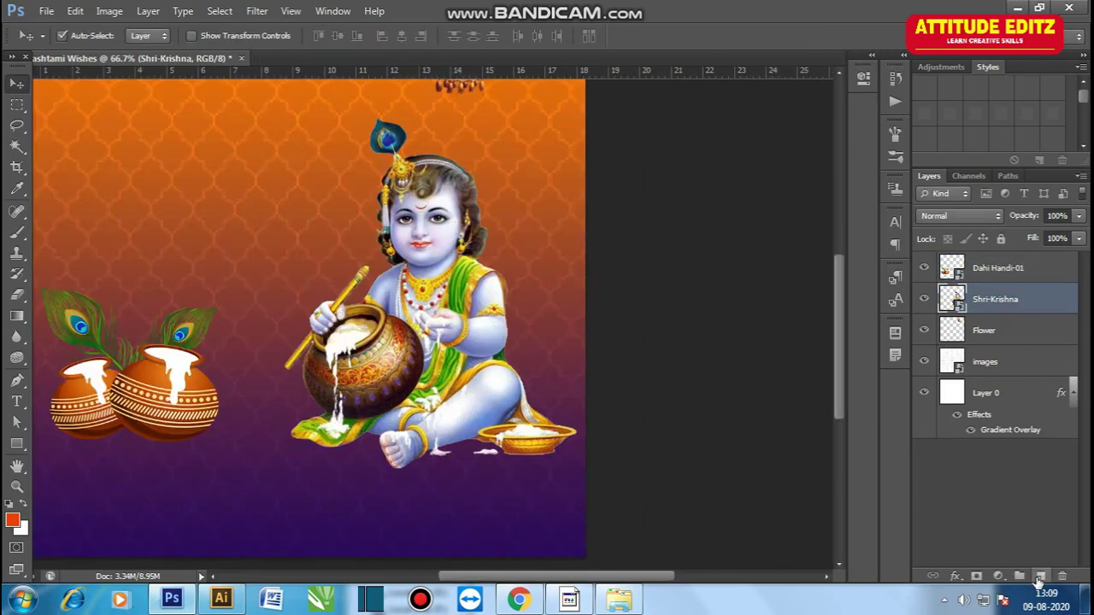
Add a new layer above Shri-Krishna and paint one large soft black brush dab on it
left_click(1040, 576)
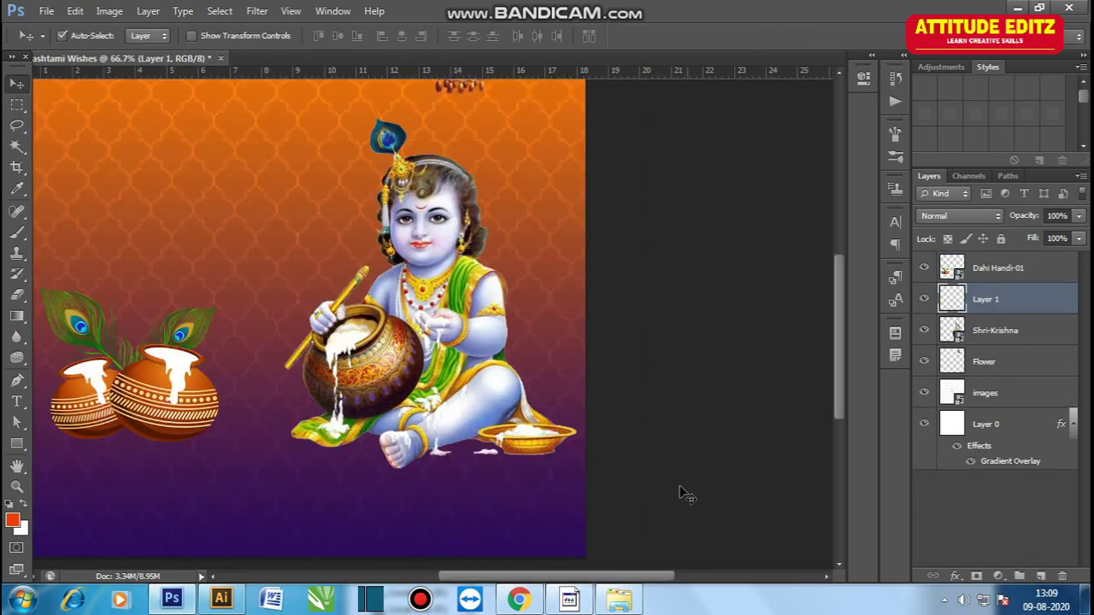
key("b")
key("bracketright")
key("bracketright")
key("bracketright")
key("bracketright")
left_click(246, 232)
Flatten the black dab into a thin ellipse and place it beneath the butter bowl as a shadow
key("ctrl+t")
left_click_drag(425, 409, 342, 329)
left_click_drag(251, 135, 538, 474)
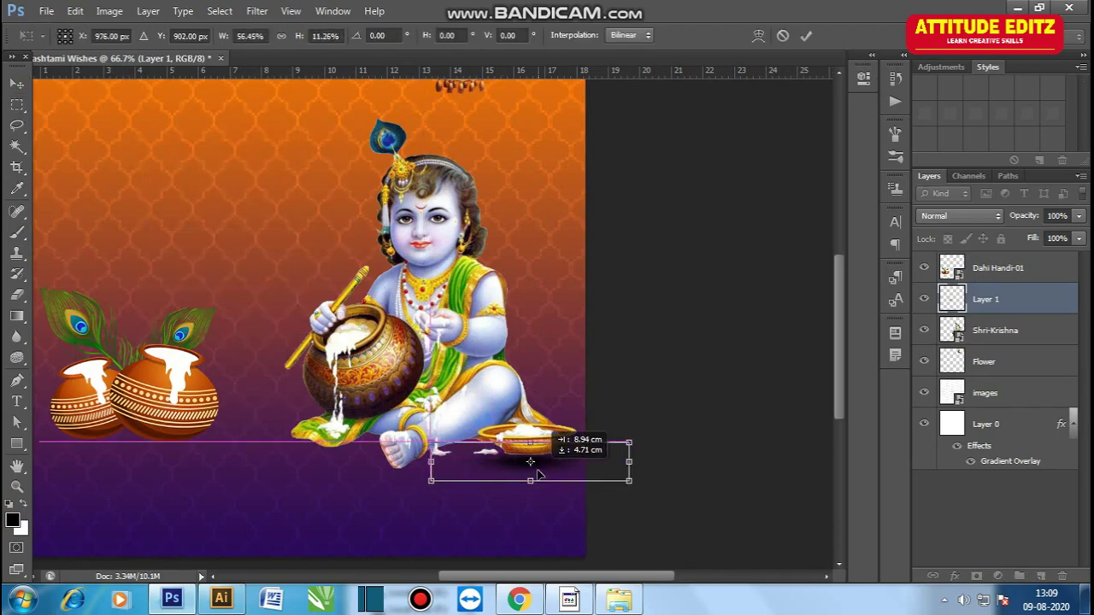
key("ctrl+plus")
key("ctrl+plus")
key("Return")
Fit the shadow against the bowl's base by shrinking, widening and flattening it
left_click_drag(650, 516, 429, 266)
left_click_drag(548, 470, 546, 451)
key("ctrl+t")
left_click_drag(810, 510, 719, 489)
left_click_drag(559, 465, 571, 460)
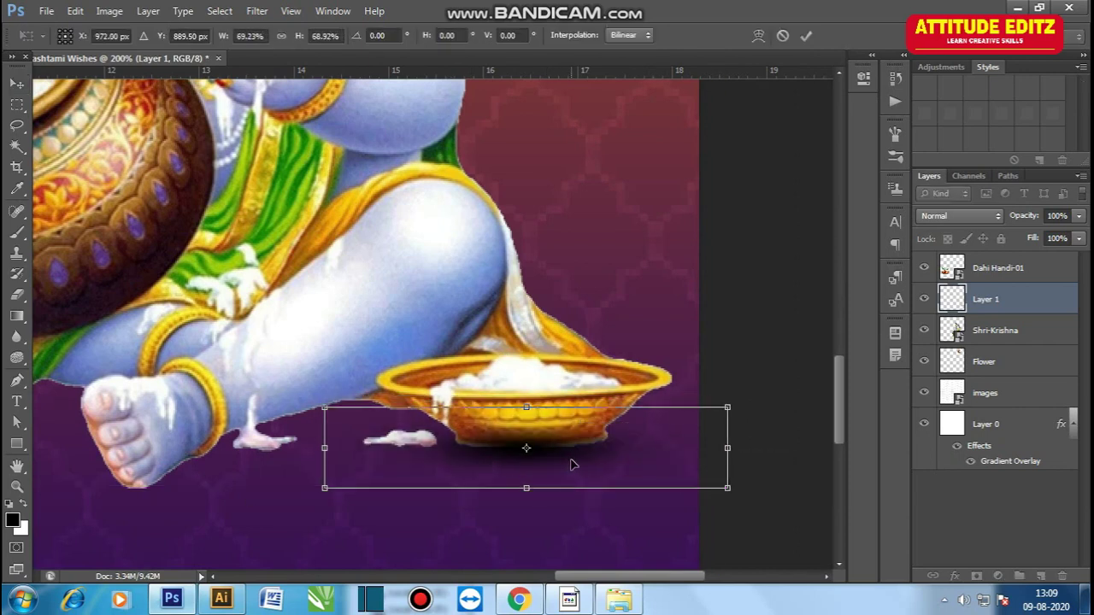
left_click_drag(324, 448, 281, 448)
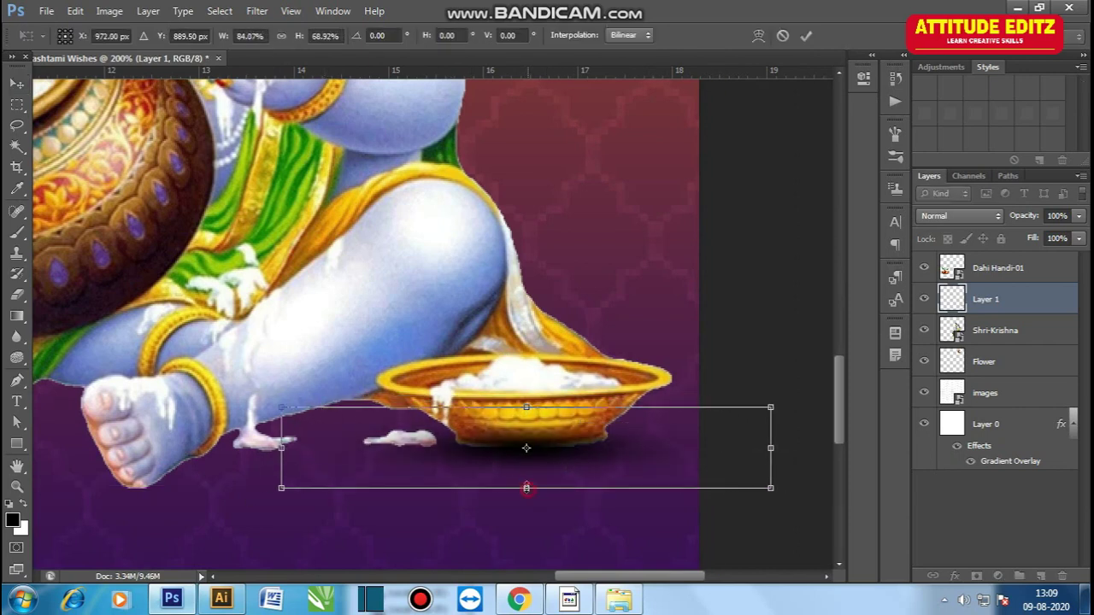
left_click_drag(526, 408, 526, 420)
key("Return")
key("ctrl+minus")
key("ctrl+minus")
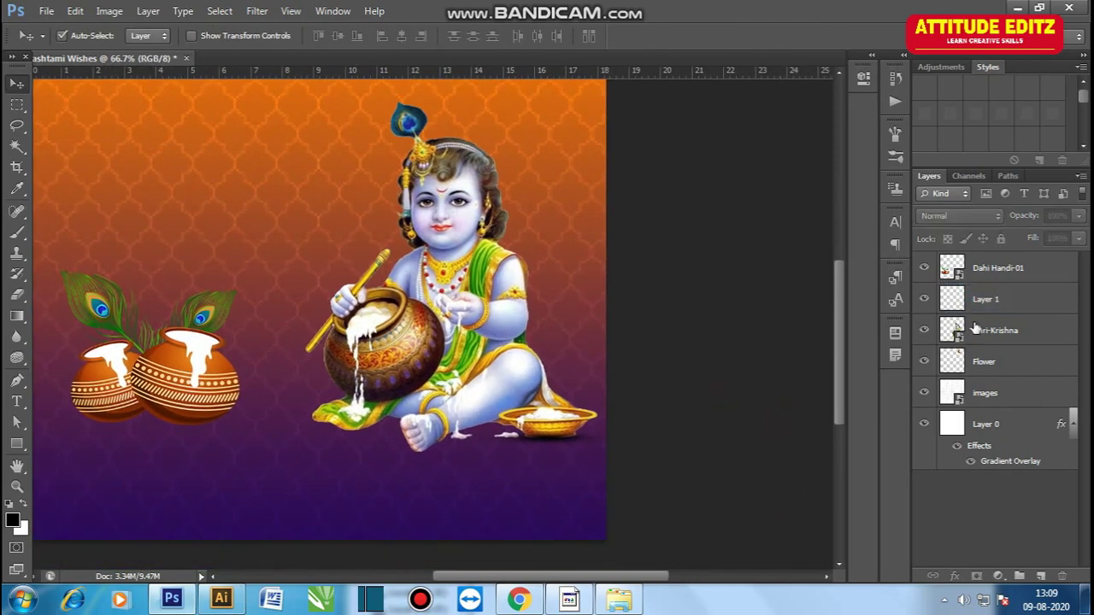
Duplicate the bowl shadow, enlarge the copy under Krishna and move its layer beneath the Shri-Krishna layer
key("ctrl+j")
key("ctrl+t")
left_click_drag(439, 454, 488, 414)
key("Return")
left_click_drag(1012, 299, 1013, 378)
key("ctrl+t")
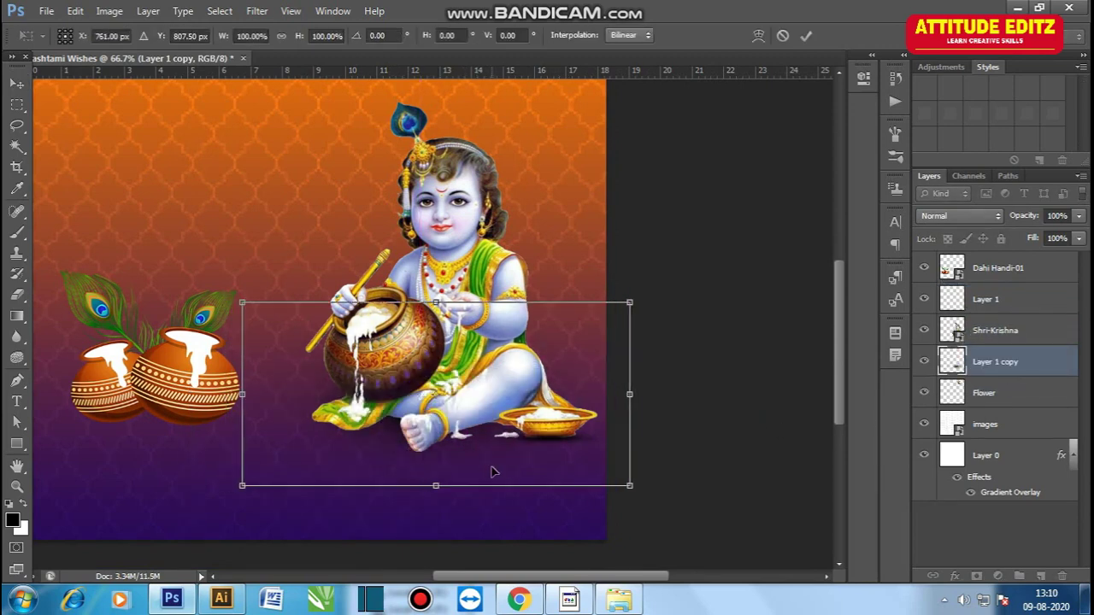
key("Return")
key("ctrl+j")
key("ctrl+z")
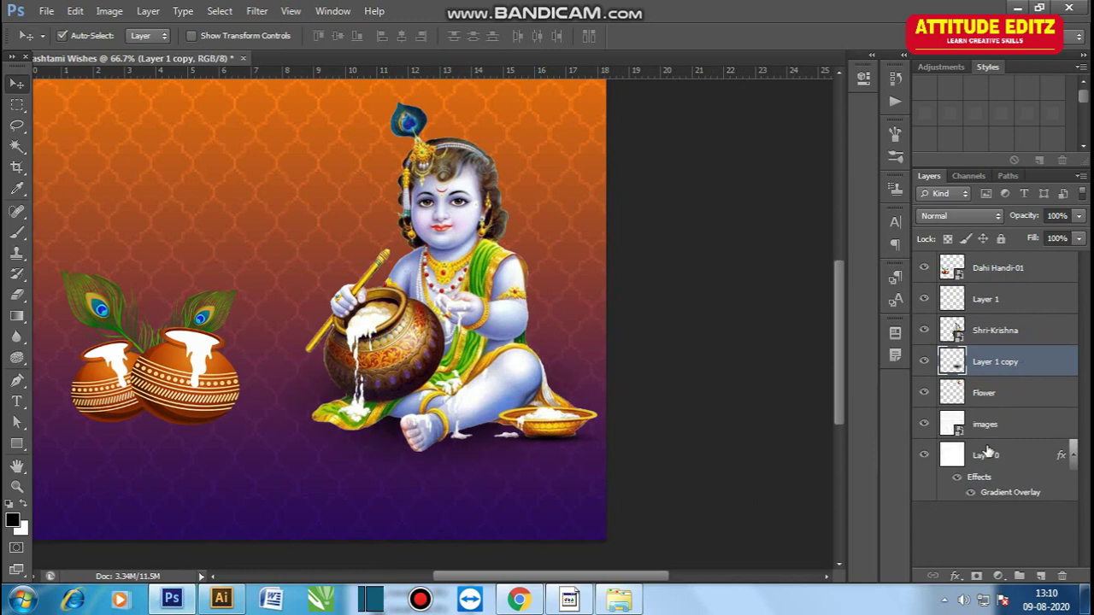
Widen and flatten the shadow copy so it spreads along the ground under the seated Krishna
key("ctrl+t")
left_click_drag(630, 488, 642, 485)
left_click_drag(441, 300, 441, 318)
left_click_drag(442, 484, 442, 475)
left_click_drag(642, 396, 635, 396)
key("Return")
key("ctrl+minus")
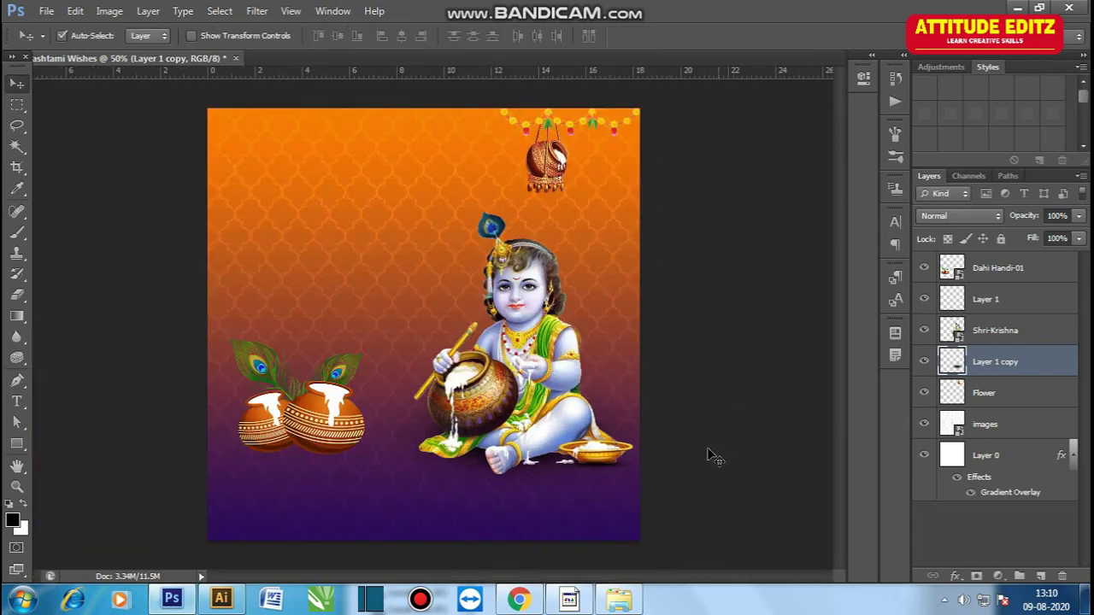
Group the Shri-Krishna layer with its two shadow layers and scale the group up slightly
left_click(1020, 338)
left_click(1014, 367, "shift")
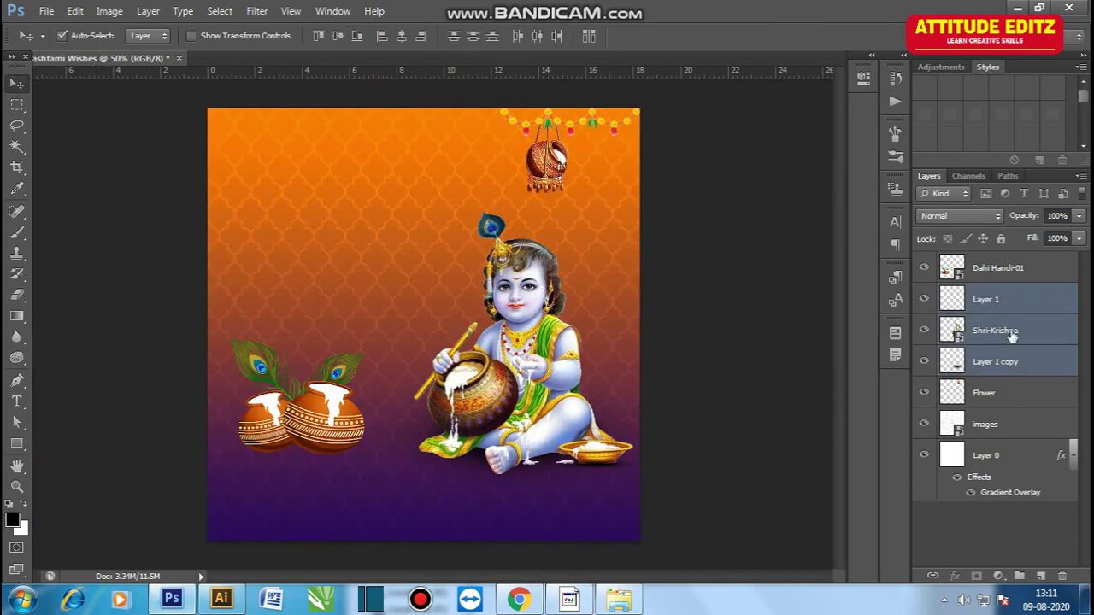
key("ctrl+g")
key("ctrl+t")
left_click_drag(366, 492, 359, 499, "alt+shift")
left_click_drag(615, 474, 610, 475)
key("Return")
left_click(744, 464)
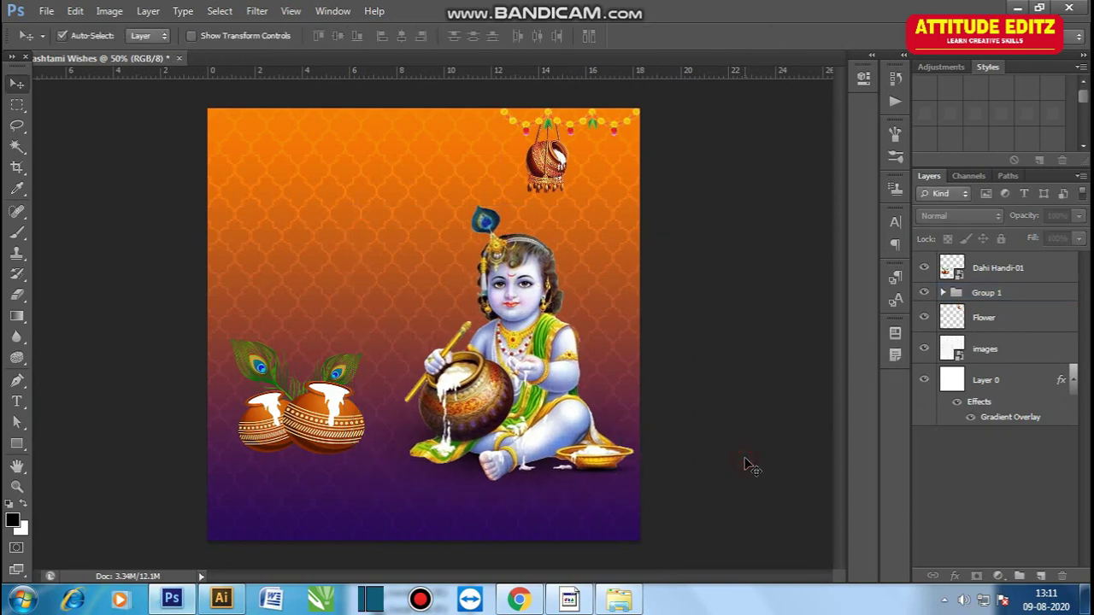
Draw a black mandala custom shape above the Flower layer, behind Krishna's upper body
left_click(1017, 317)
left_click(1040, 576)
key("ctrl+z")
left_click(17, 443)
left_click(100, 517)
left_click(623, 36)
scroll(626, 155, "down", 3)
left_click_drag(385, 211, 562, 381)
Center the mandala shape behind Krishna's head
key("v")
left_click(510, 323)
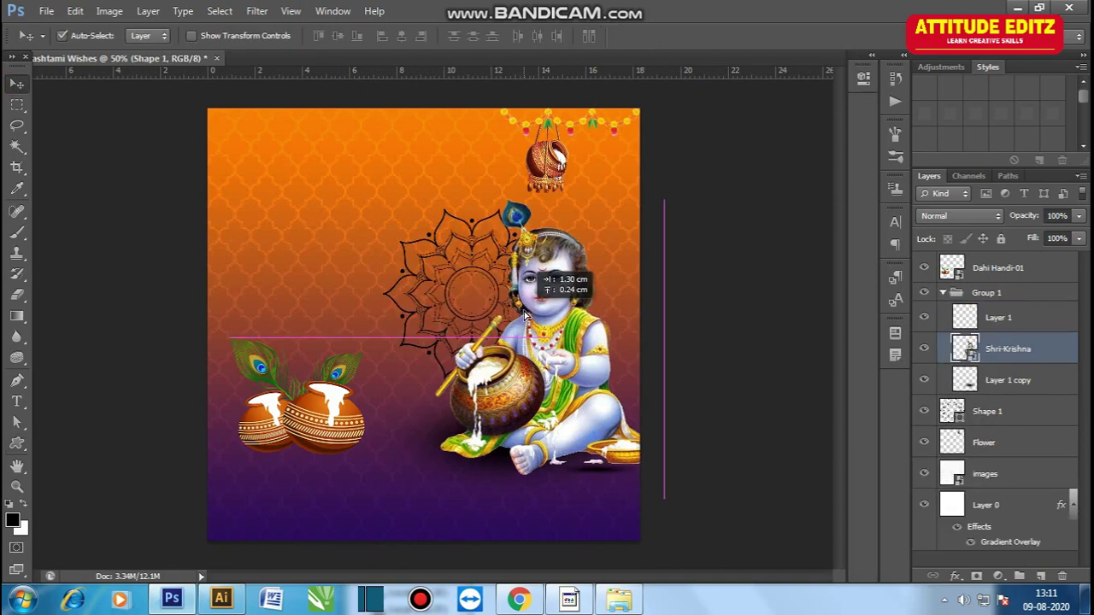
left_click(446, 218)
left_click_drag(467, 274, 518, 262)
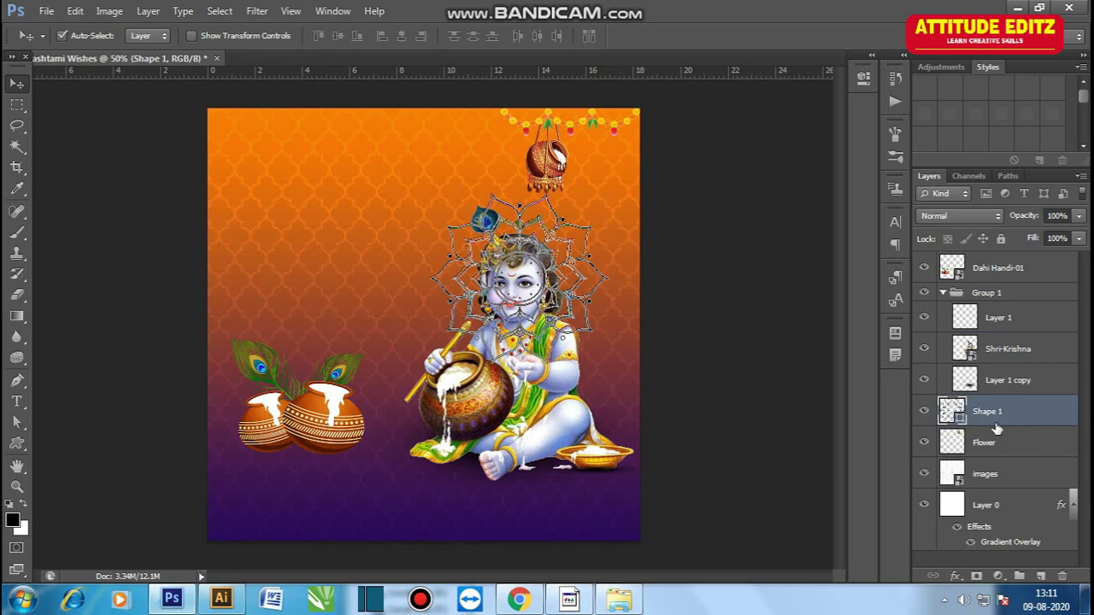
left_click(727, 367)
Change the mandala shape's fill color to yellow
double_click(960, 419)
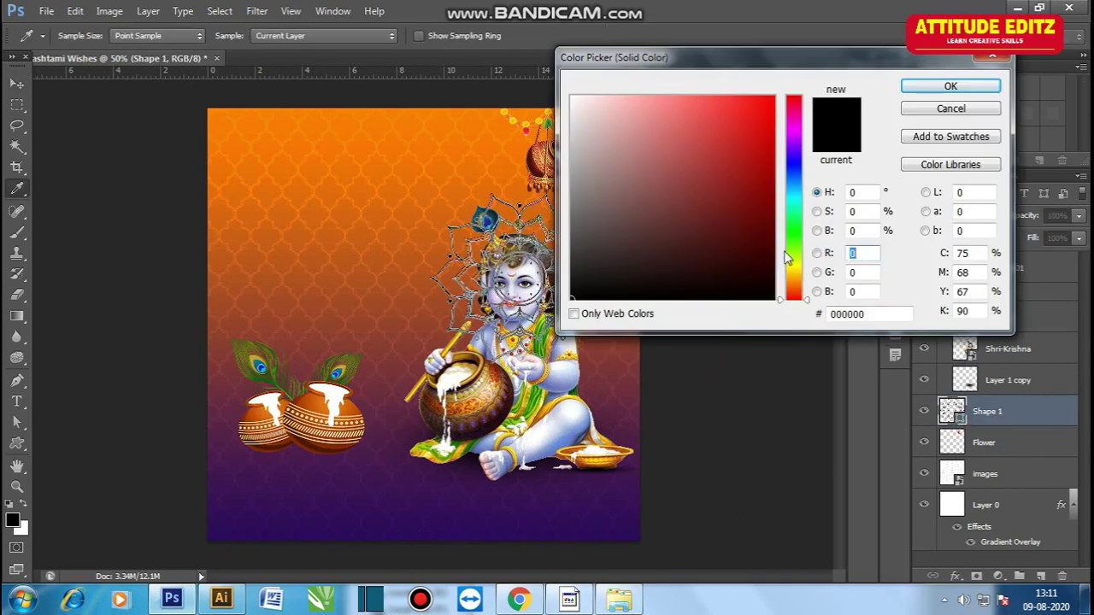
left_click(802, 268)
left_click(723, 249)
key("Tab")
type("0")
left_click(965, 91)
left_click(778, 317)
Change the mandala shape's blending mode so its lines blend into the orange background
left_click(588, 229)
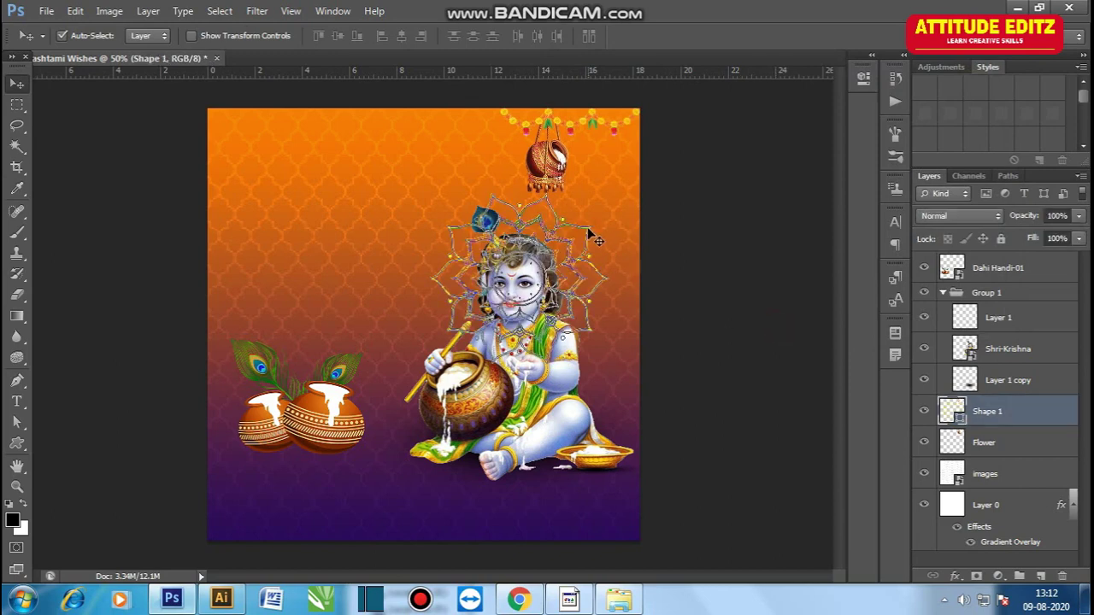
left_click(989, 217)
left_click(949, 196)
left_click(740, 357)
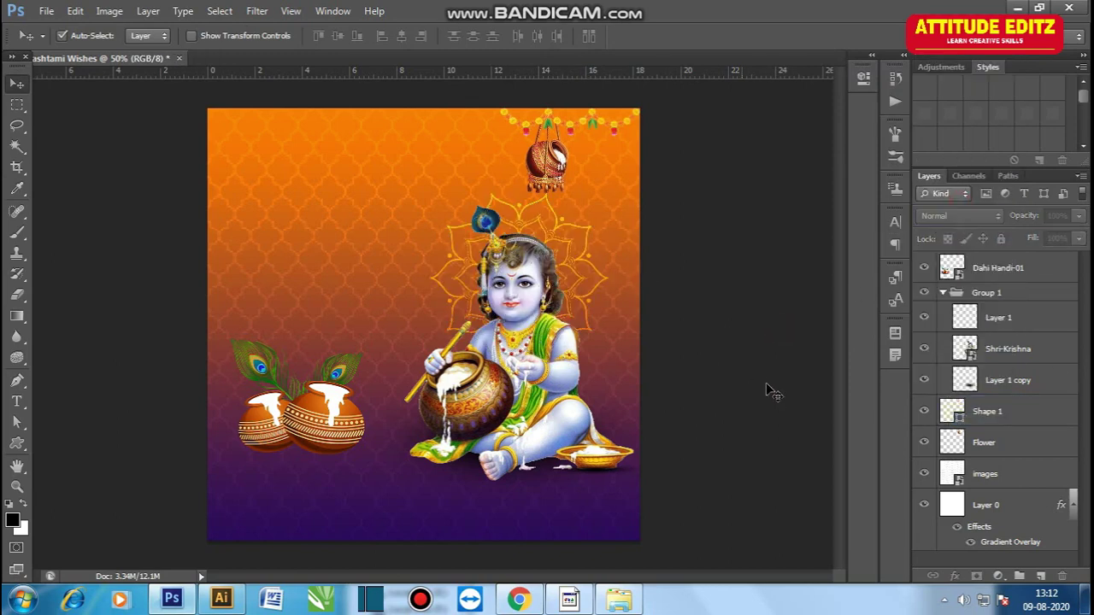
Add a new layer above the mandala shape and set the brush's foreground color to bright yellow
left_click(611, 286)
left_click(1040, 577)
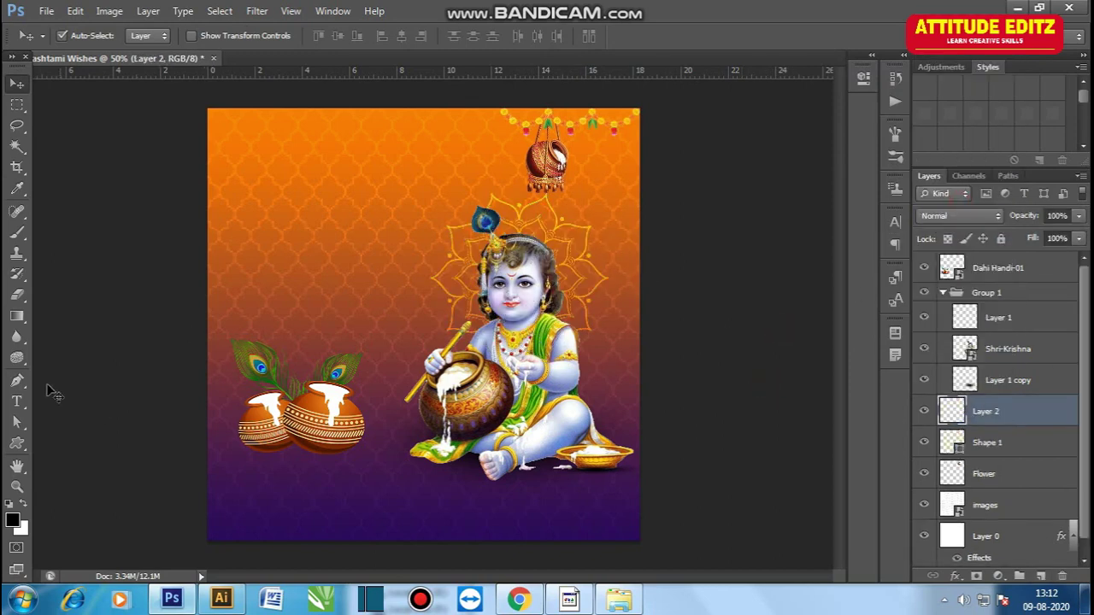
key("b")
left_click(12, 519)
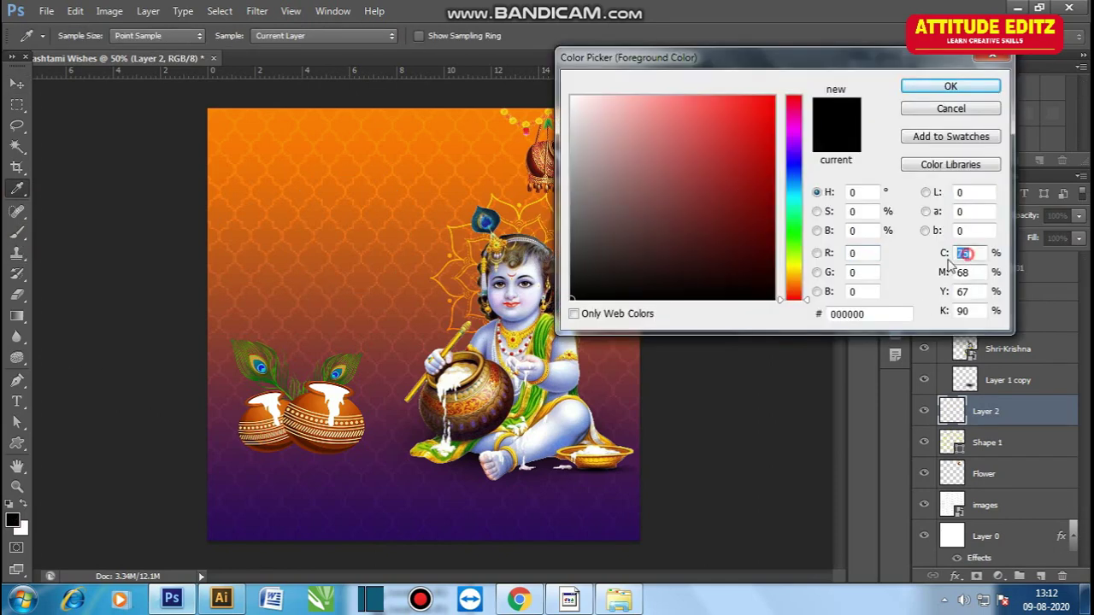
type("0")
key("Tab")
type("0")
key("Tab")
type("0")
left_click(948, 86)
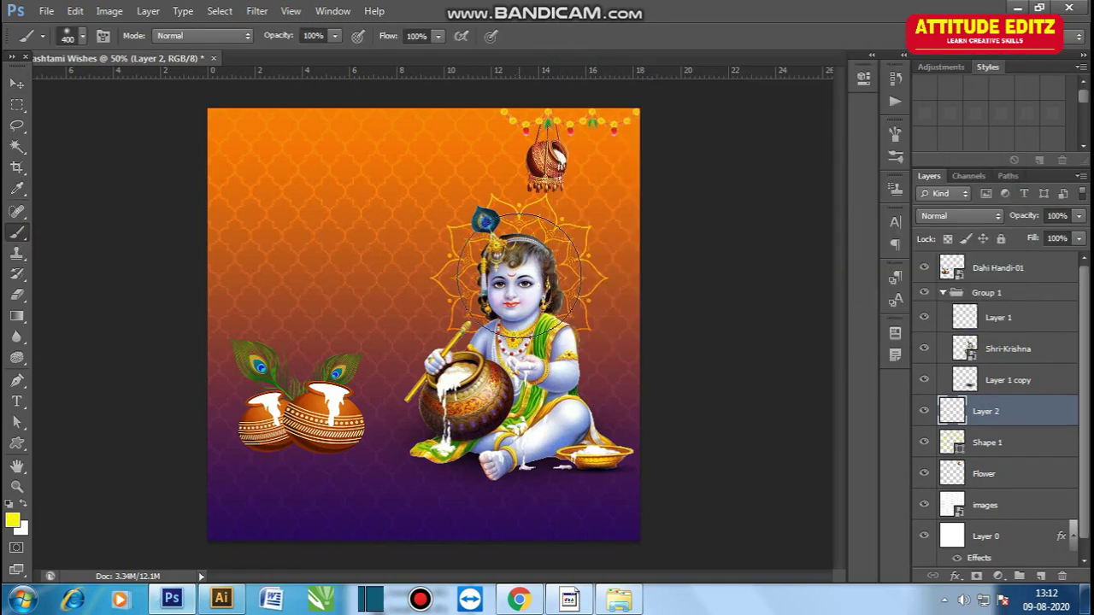
Enlarge the soft yellow glow on the new layer so it fills the mandala behind Krishna's head
key("v")
key("ctrl+t")
mouse_move(648, 409)
left_mouse_down()
mouse_move(622, 390)
mouse_move(658, 402)
left_mouse_up()
key("Return")
Apply a drop shadow with a distance of 0 px to the garland and hanging pot layer
left_click(560, 167)
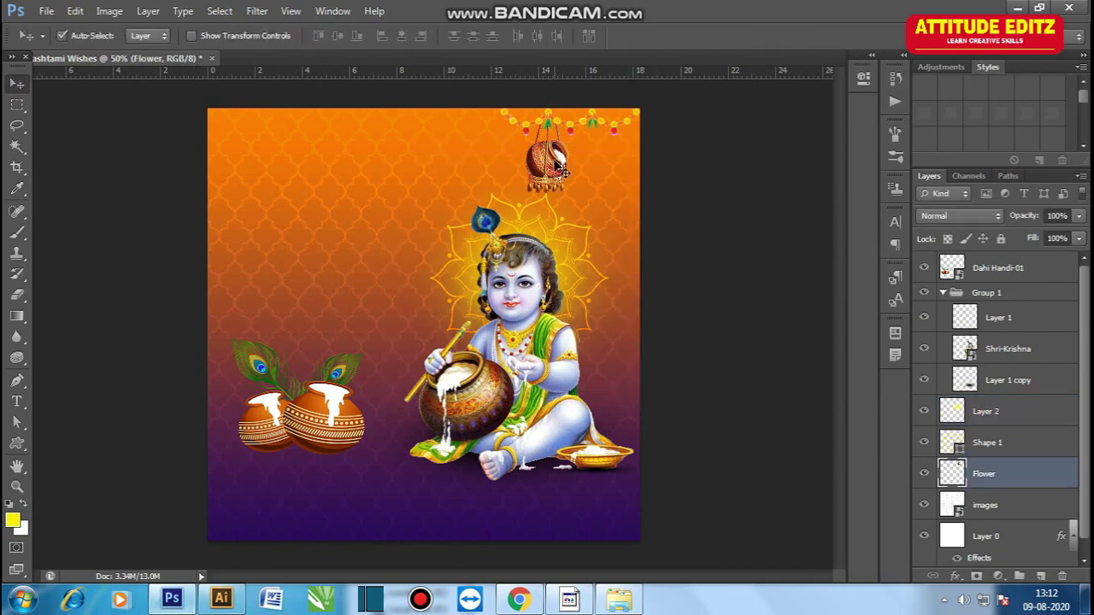
left_click(956, 577)
left_click(975, 585)
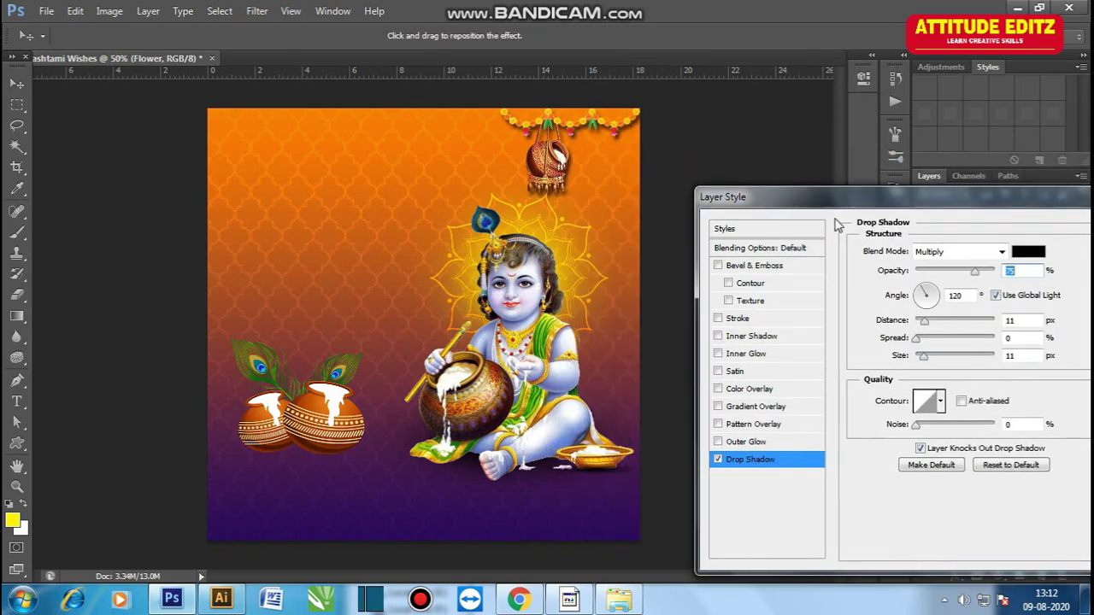
left_click_drag(922, 329, 914, 325)
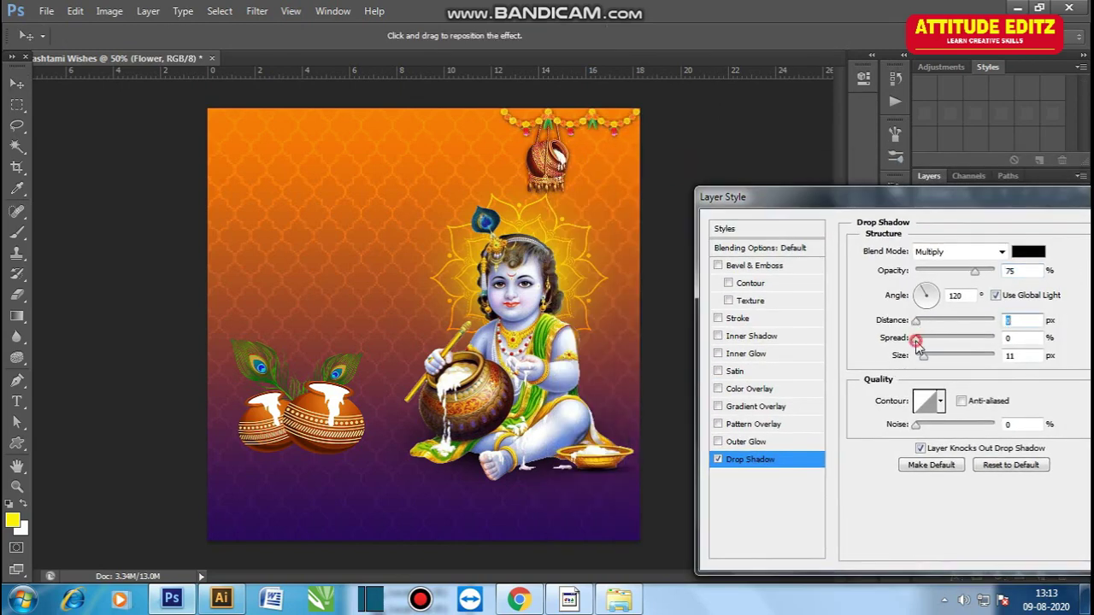
key("Return")
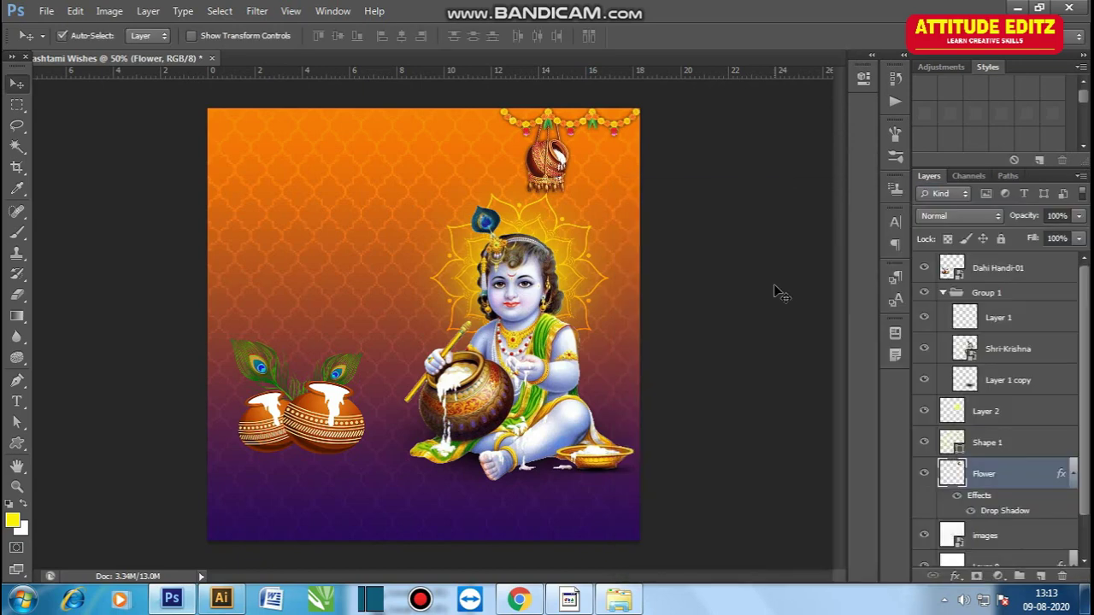
Add a new layer above Dahi Handi-01 and paint a soft black dab at the large pot's base
key("ctrl+plus")
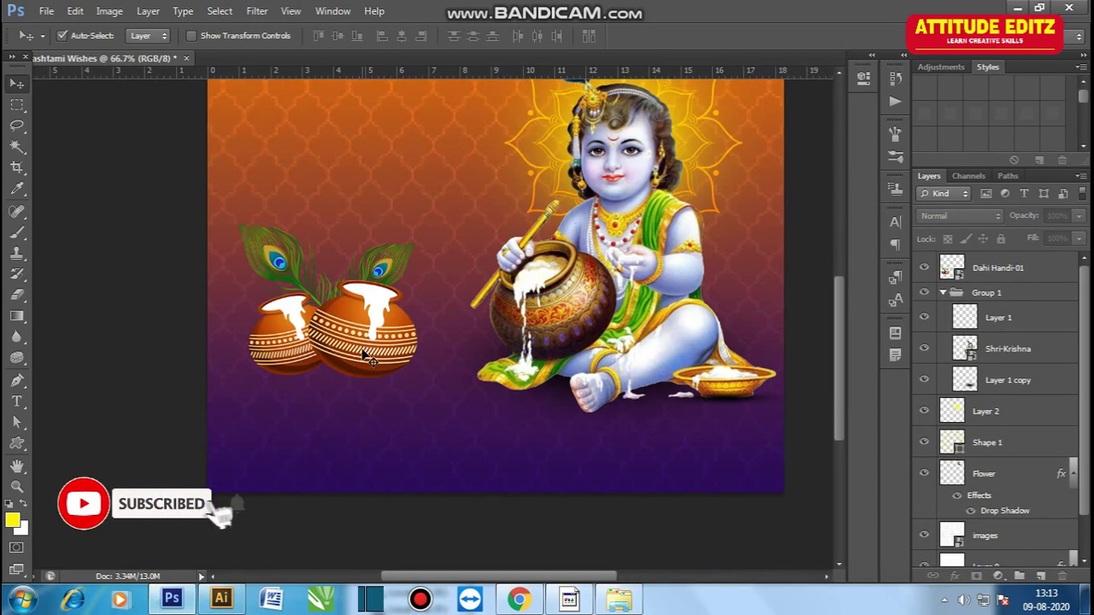
left_click(1039, 577)
left_click_drag(1000, 278, 1005, 316)
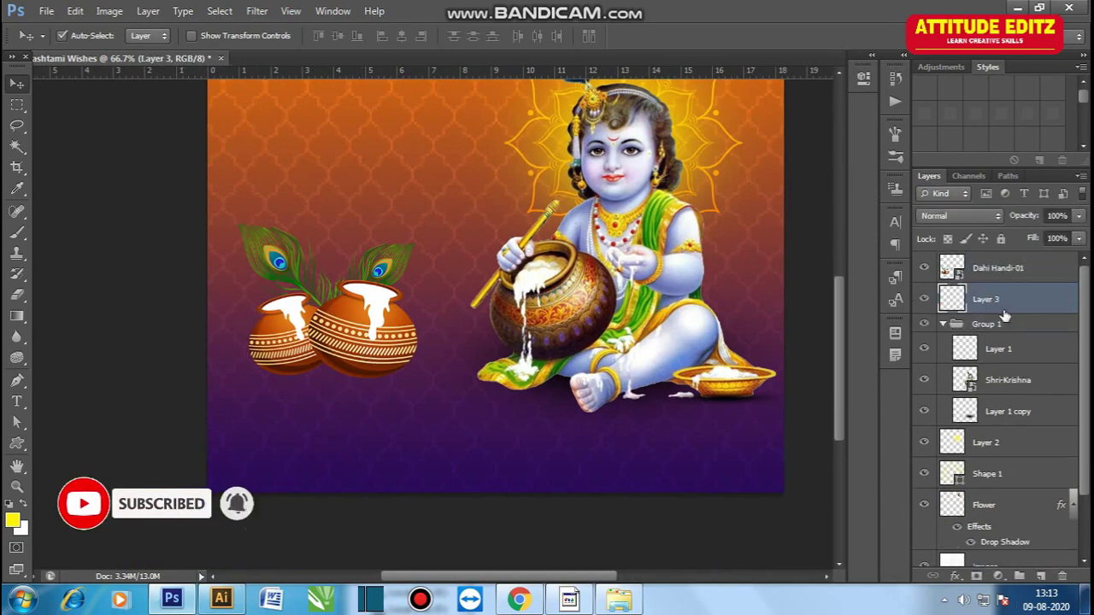
key("ctrl+z")
key("b")
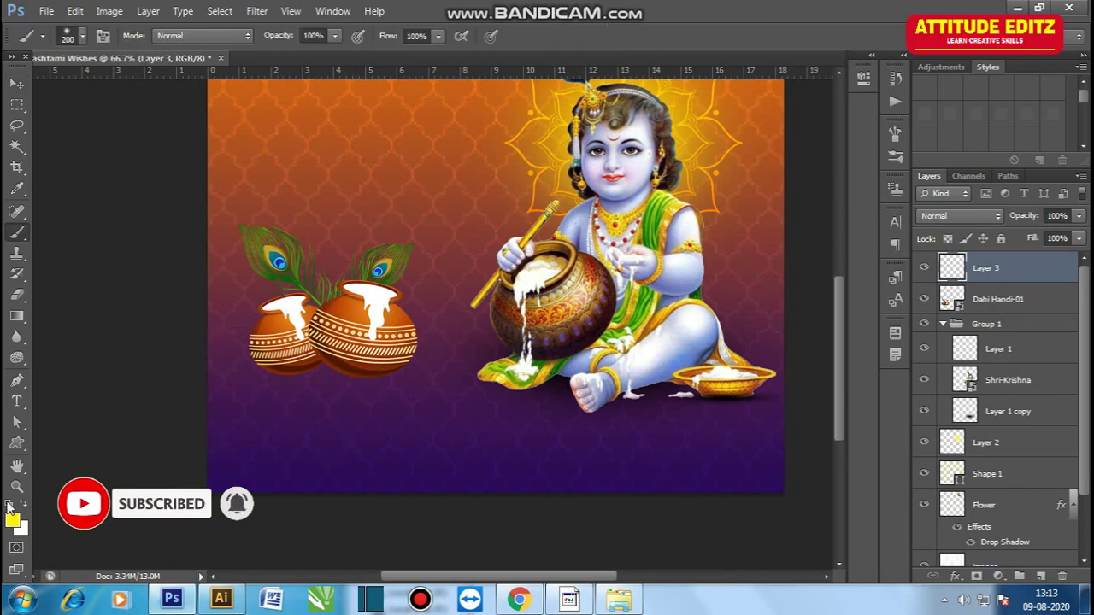
left_click_drag(342, 363, 376, 363)
key("v")
key("ctrl+plus")
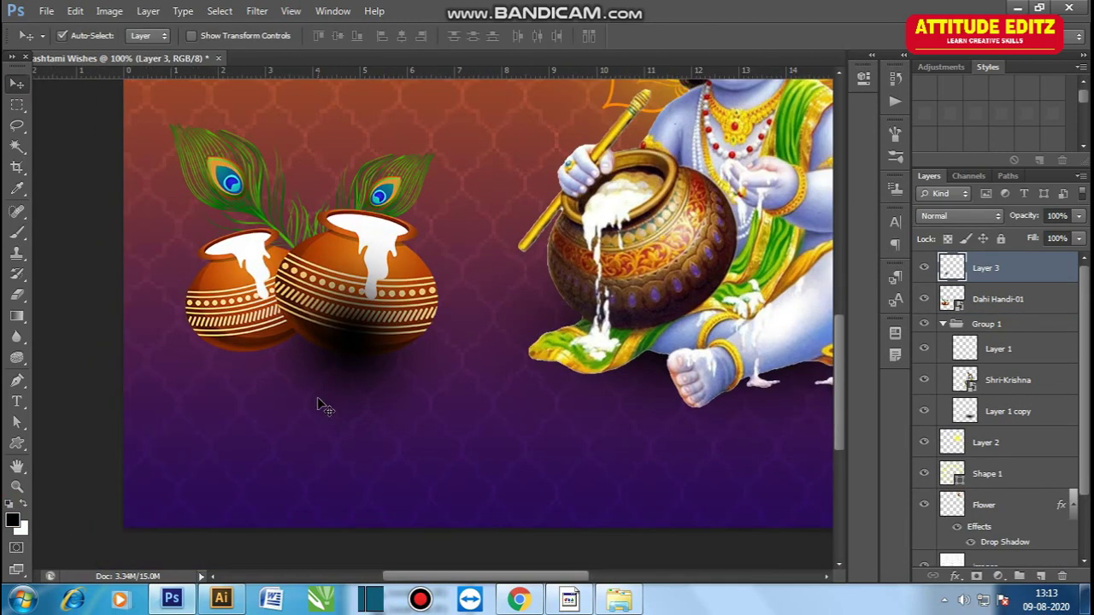
Flatten the black dab to about 30% of its height and place it as a soft shadow beneath the large pot
key("ctrl+t")
left_click_drag(350, 211, 350, 290)
left_click_drag(373, 349, 361, 359)
left_click_drag(208, 301, 197, 297)
left_click_drag(344, 353, 352, 353)
left_click_drag(342, 298, 342, 322)
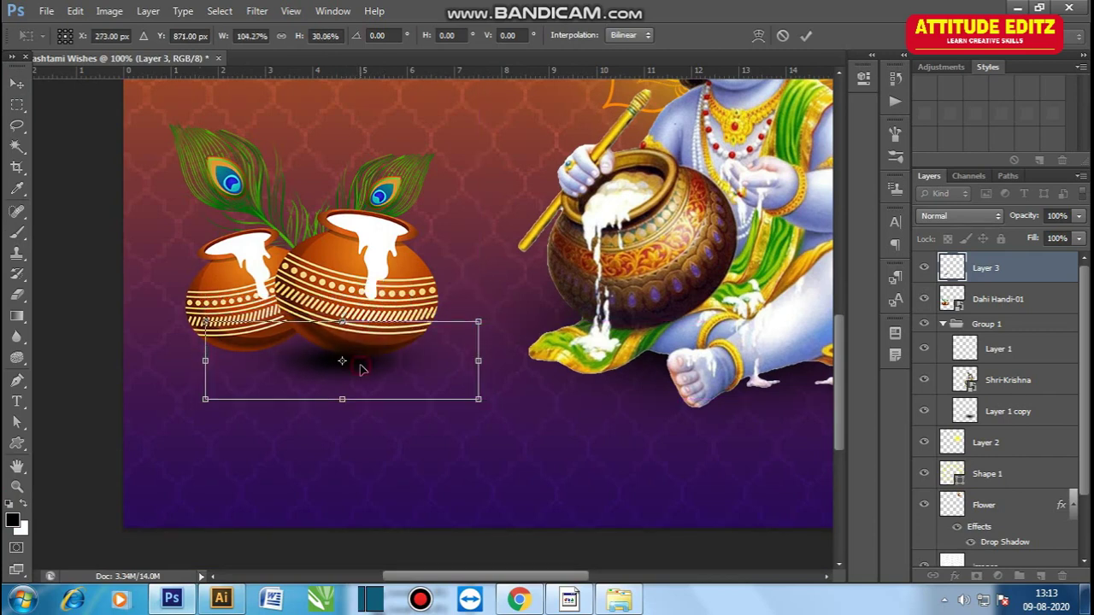
key("Return")
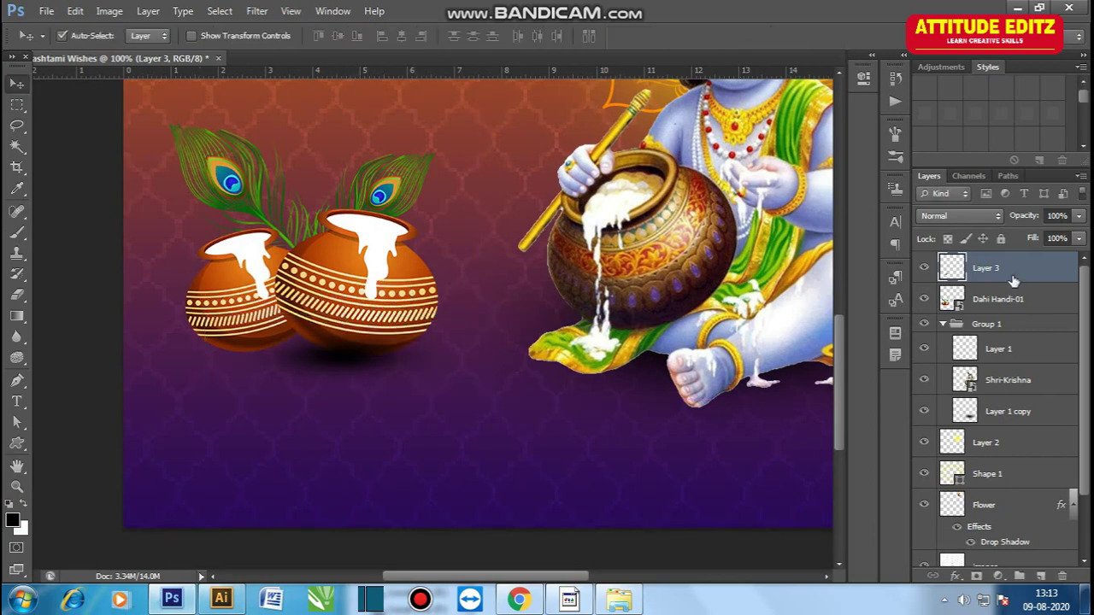
Duplicate the pot shadow, scale the copy to about 74% width and 69% height, and place it under the small pot
key("ctrl+j")
key("ctrl+t")
mouse_move(346, 376)
left_mouse_down()
mouse_move(474, 376)
mouse_move(303, 367)
mouse_move(244, 349)
mouse_move(340, 374)
left_mouse_up()
key("ctrl+plus")
left_click_drag(97, 372, 304, 316)
left_click_drag(262, 251, 262, 259)
left_click_drag(287, 336, 281, 336)
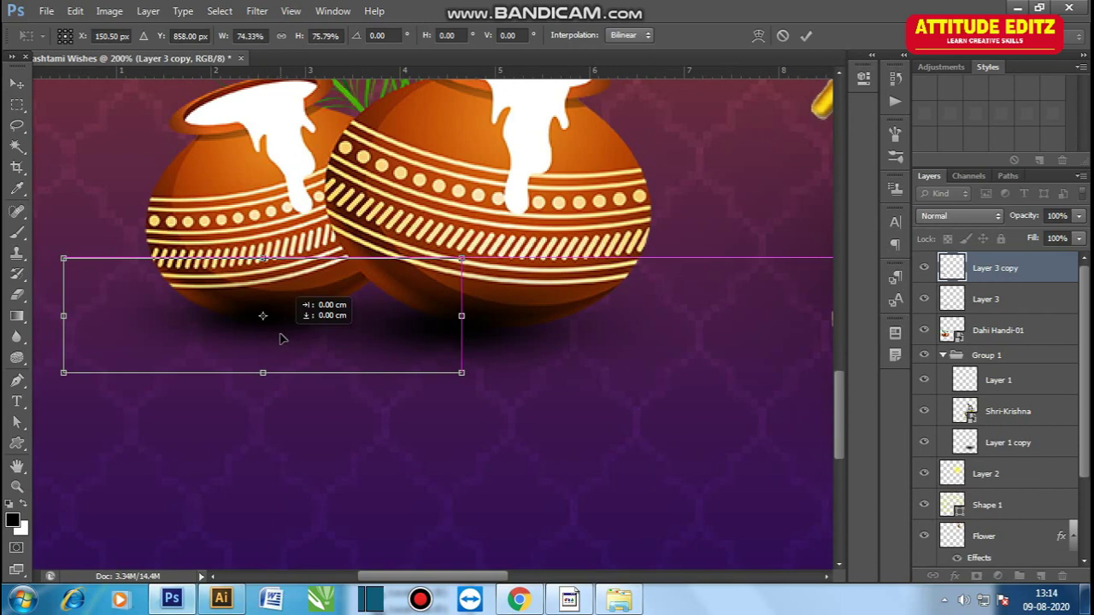
left_click_drag(261, 259, 261, 267)
left_click_drag(289, 342, 285, 342)
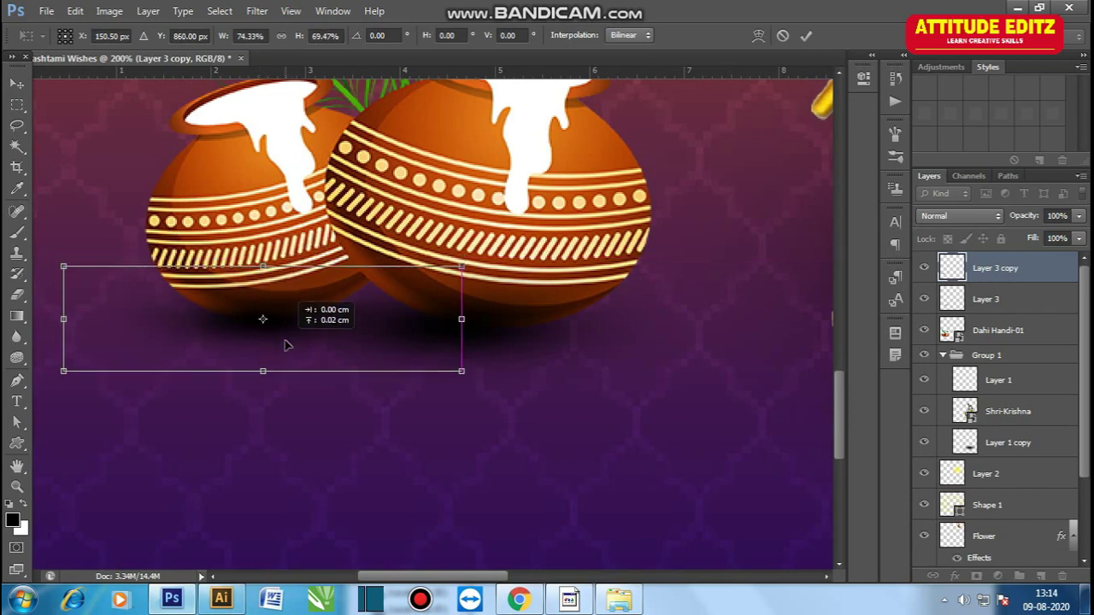
key("Return")
key("ctrl+minus")
Try to move the Dahi Handi-01 layer together with its two shadow layers
left_click(474, 338)
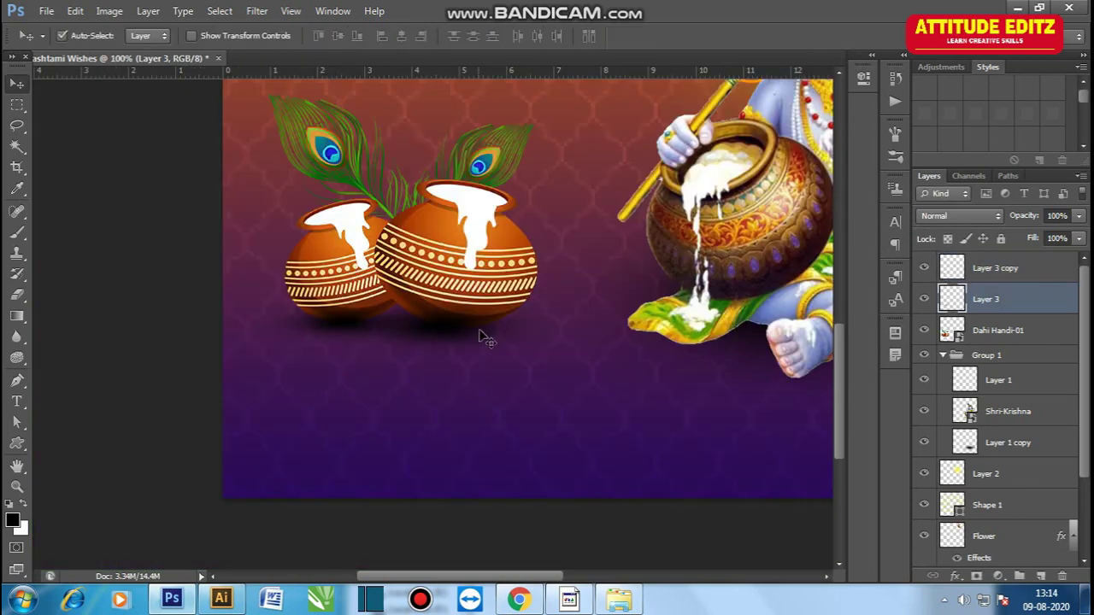
key("ctrl+minus")
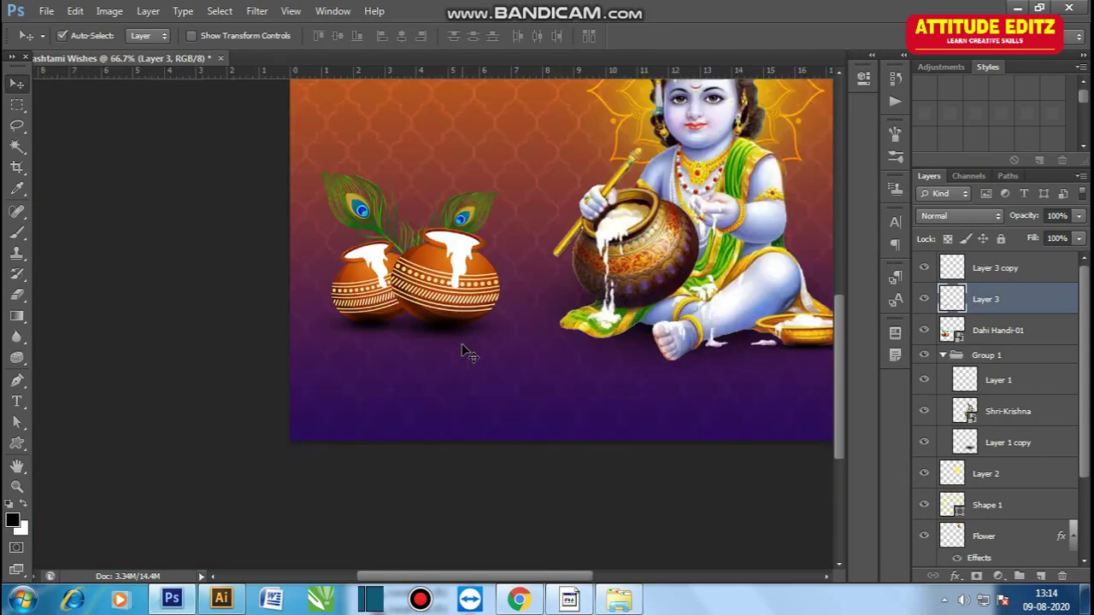
left_click(1000, 270)
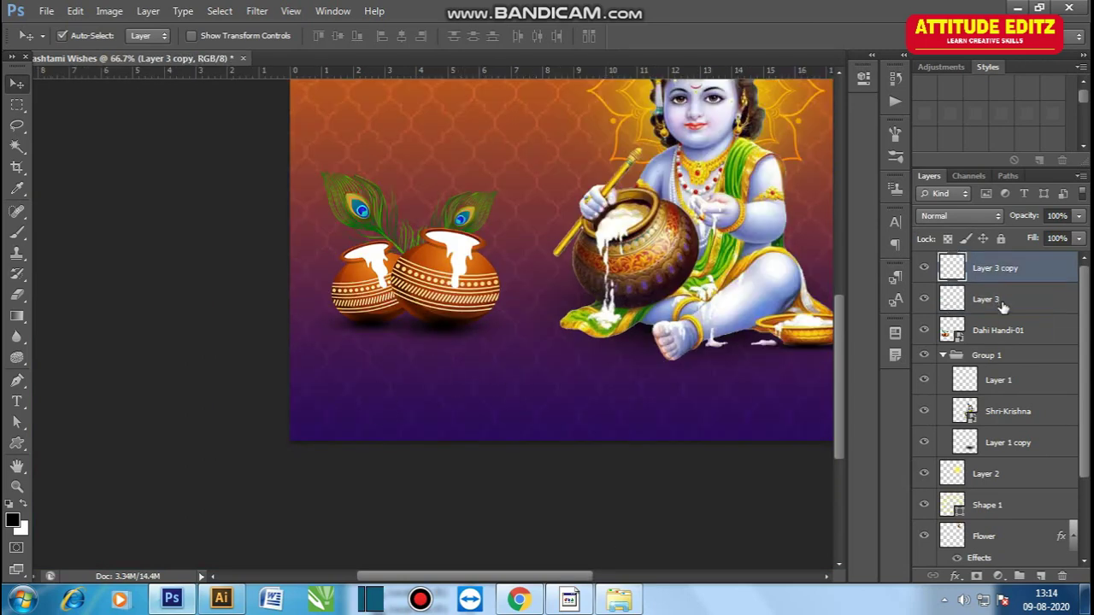
left_click(1004, 301, "ctrl")
left_click(1002, 333, "ctrl")
left_click_drag(462, 257, 469, 225)
key("ctrl+z")
left_click(208, 343)
key("ctrl+minus")
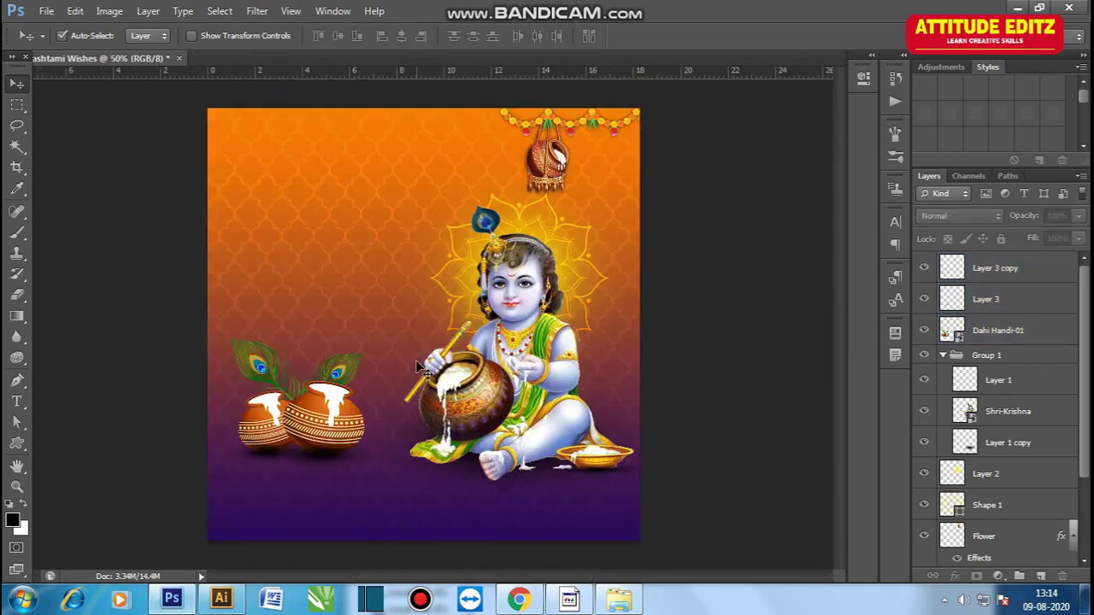
Add a Color Lookup adjustment layer above Shri-Krishna, browse its 3DLUT looks past Crisp_Warm.look and reduce the layer's opacity
left_click(523, 301)
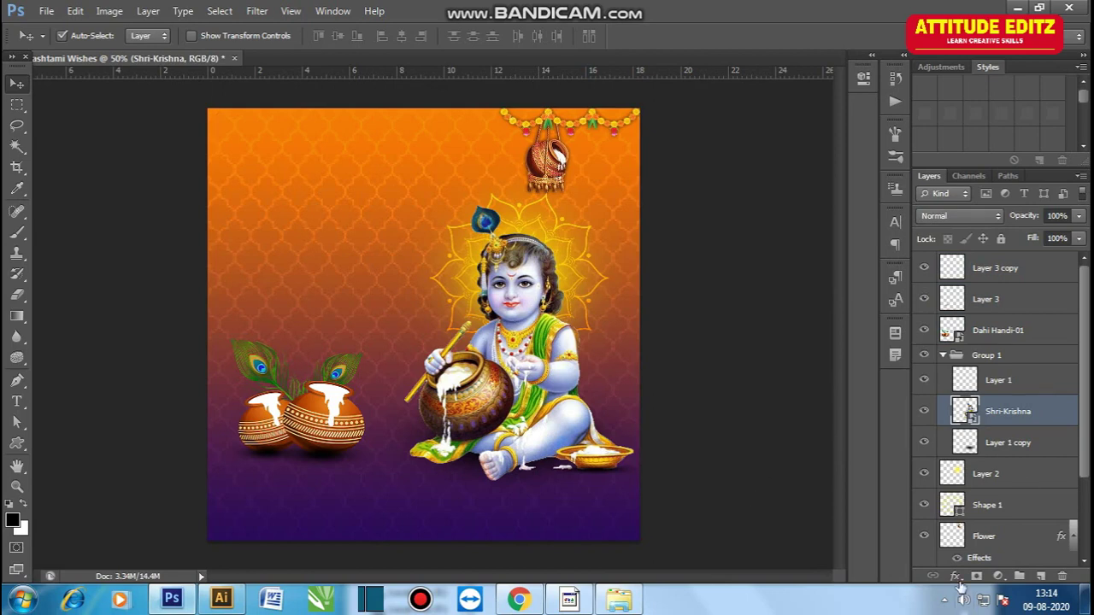
left_click(1000, 577)
left_click(992, 470)
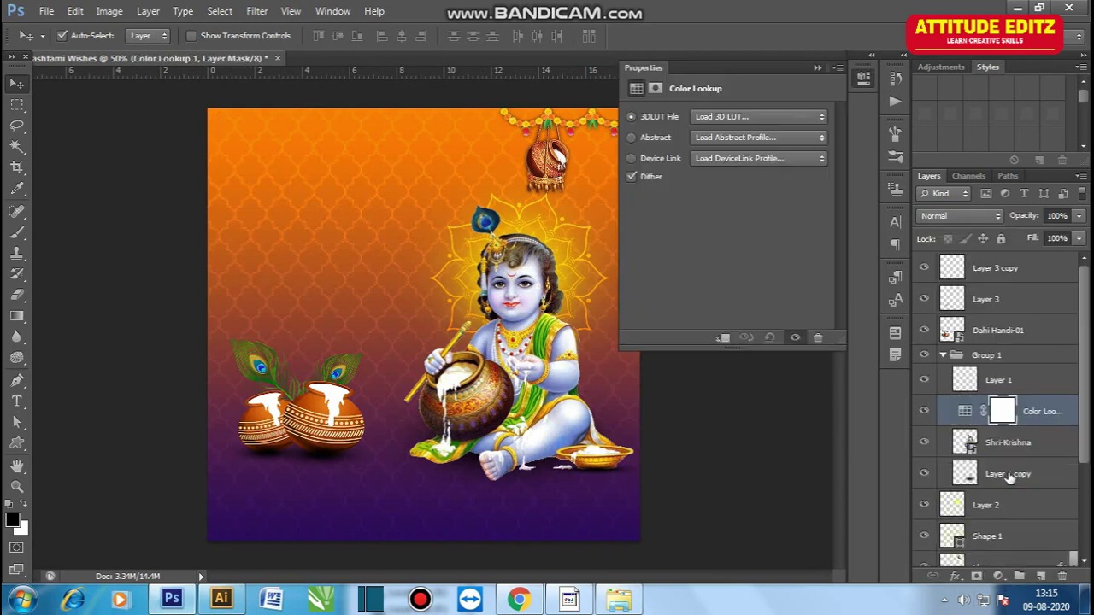
left_click(819, 119)
left_click(757, 181)
scroll(771, 117, "down", 2)
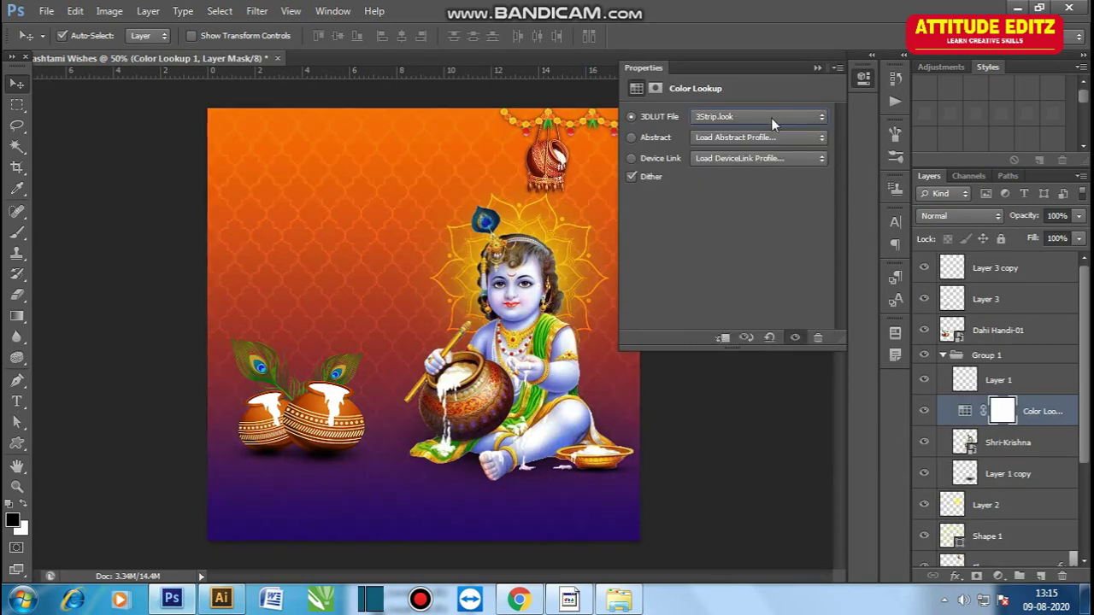
scroll(771, 117, "down", 4)
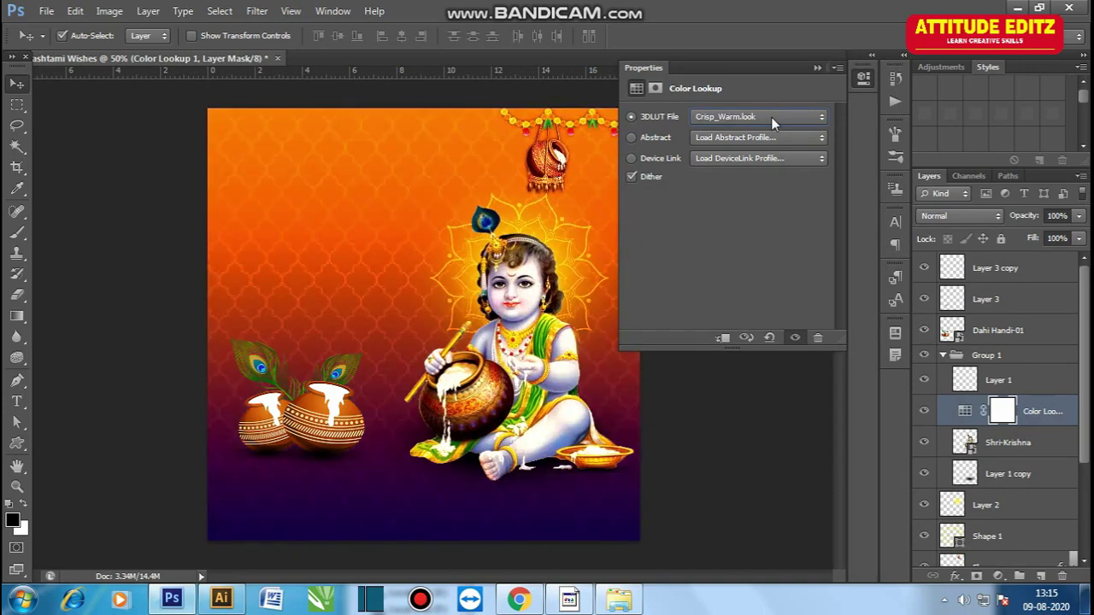
scroll(770, 117, "down", 1)
left_click_drag(1079, 215, 1028, 244)
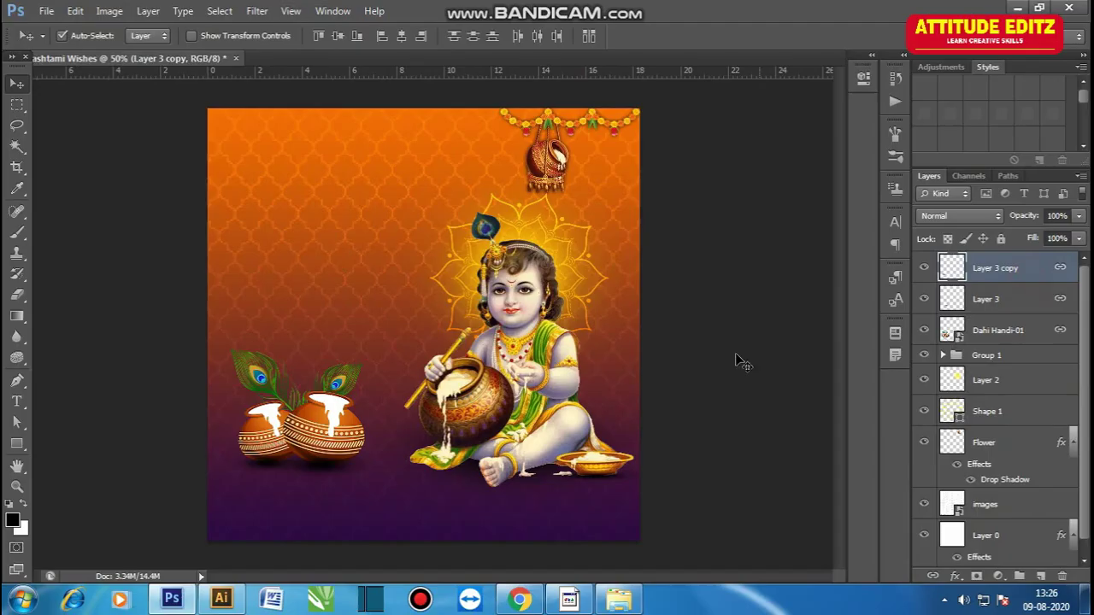
Paste the "HAPPY Krishna Janmashtami" title artwork, scale it to about 55% and place it above the Dahi Handi pots
key("ctrl+v")
left_click(734, 194)
left_click_drag(602, 411, 419, 321)
left_click_drag(361, 278, 343, 261)
left_click_drag(400, 303, 417, 305)
left_click_drag(392, 266, 399, 262)
key("Return")
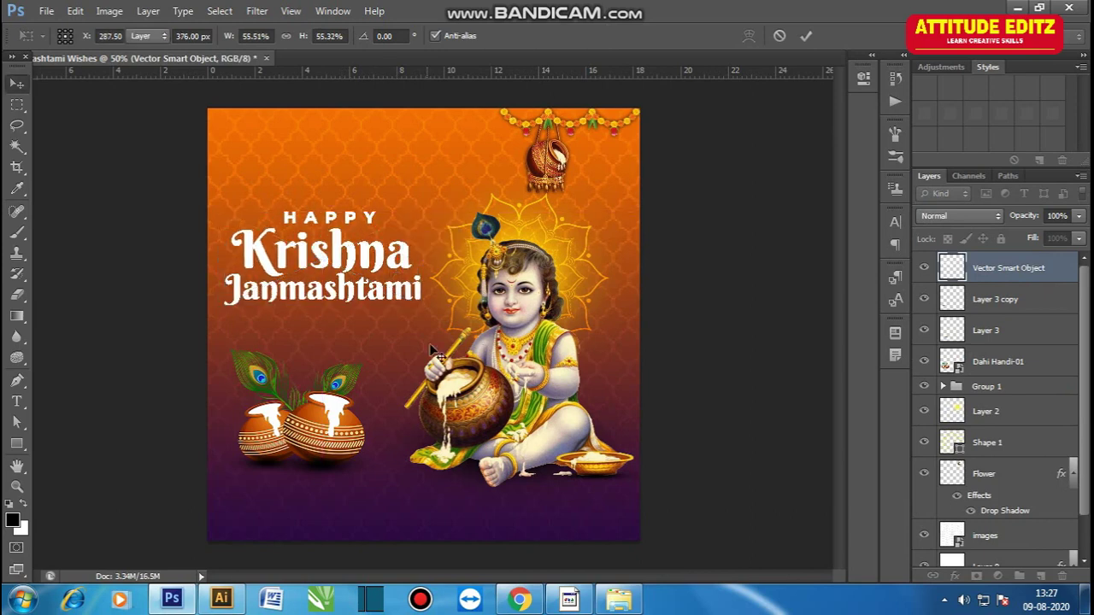
Scale the Dahi Handi pots and their linked shadows down slightly
left_click(323, 431)
key("ctrl+t")
left_click_drag(391, 487, 383, 479)
key("Return")
left_click(723, 487)
Shift the title slightly downward and nudge the pots a little to the right beneath it
left_click_drag(344, 285, 342, 300)
left_click(699, 417)
left_click(414, 311)
left_click(328, 413)
left_click_drag(369, 425, 376, 425)
left_click(732, 480)
Draw a rectangle about 260 by 64 px below Krishna and fill it with white (ffffff)
key("u")
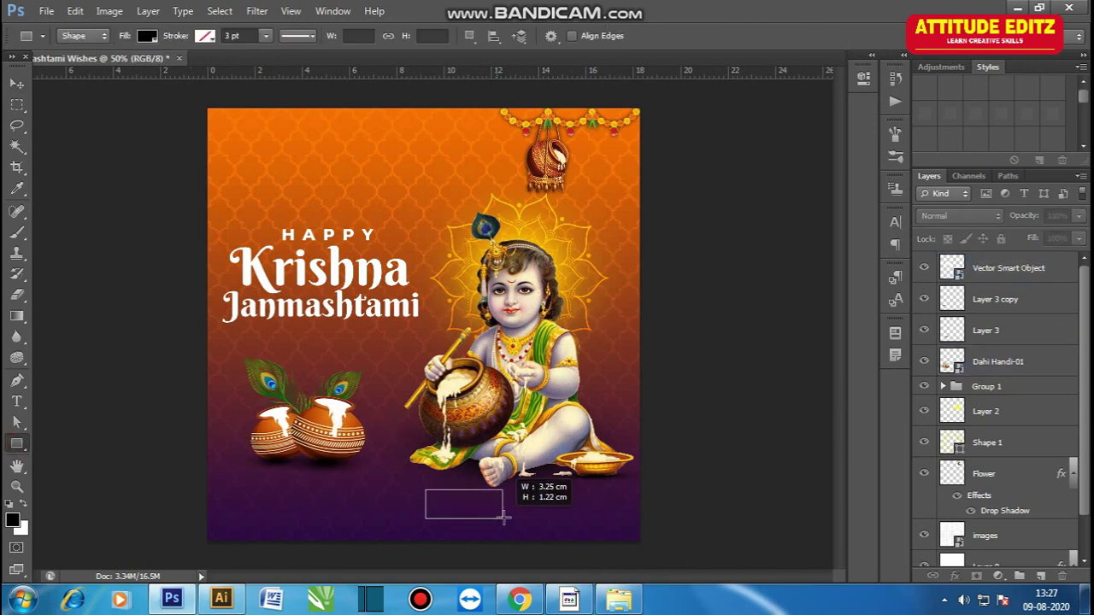
left_click_drag(500, 516, 516, 518)
double_click(952, 272)
left_click(569, 94)
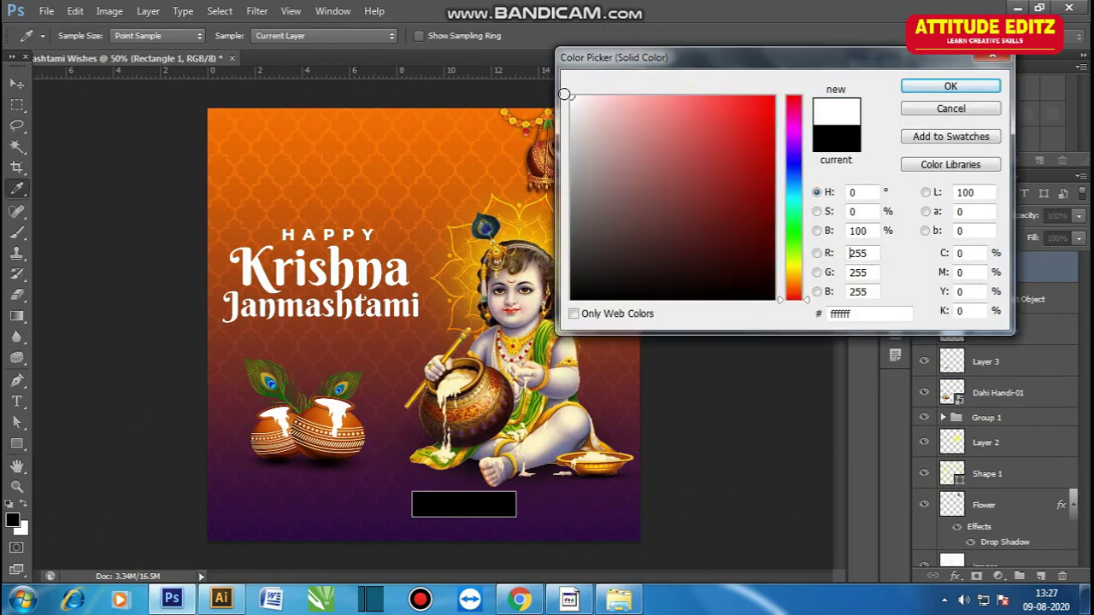
key("Return")
key("v")
left_click(179, 379)
Move the white rectangle to the right and slant its left edge by shifting the top-left corner inward
key("ctrl+plus")
left_click_drag(490, 507, 446, 235)
left_click_drag(423, 304, 516, 317)
key("ctrl+plus")
left_click_drag(539, 278, 529, 295)
left_click(18, 423)
left_click(98, 436)
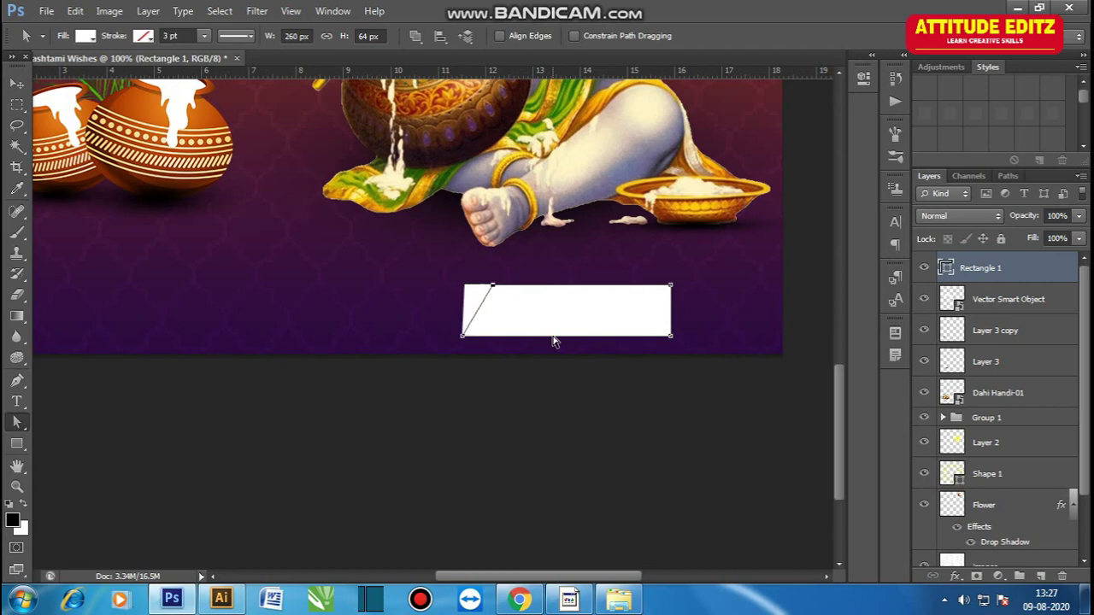
left_click(15, 85)
left_click(471, 447)
Scale the slanted white shape to about 127% and fit it into the poster's bottom-right corner
key("ctrl+minus")
left_click_drag(598, 329, 624, 341)
key("ctrl+t")
left_click_drag(532, 345, 495, 355)
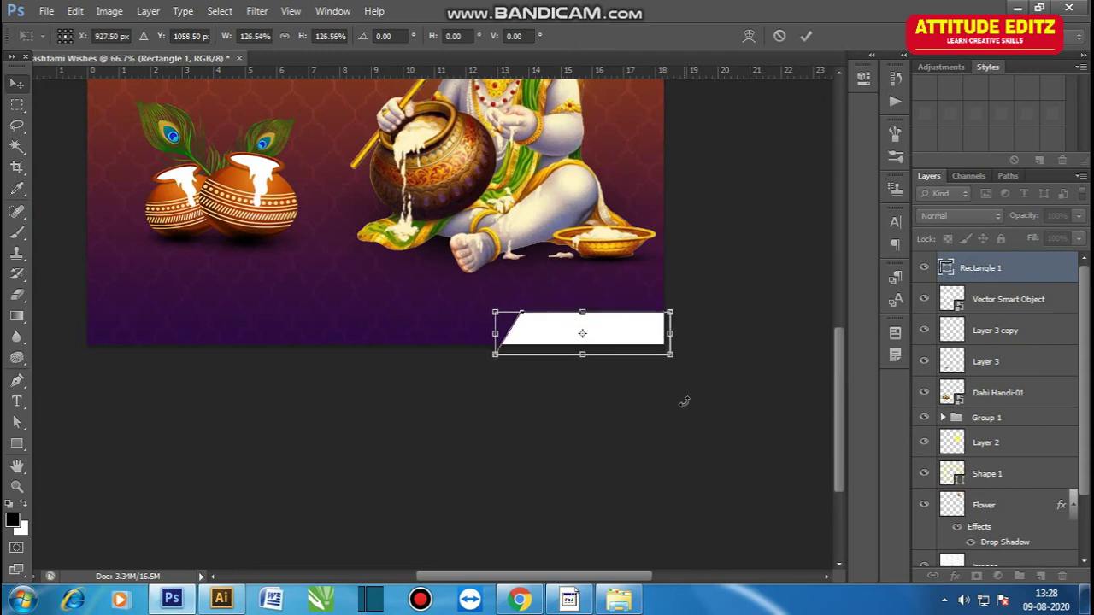
key("Return")
left_click_drag(525, 393, 519, 417)
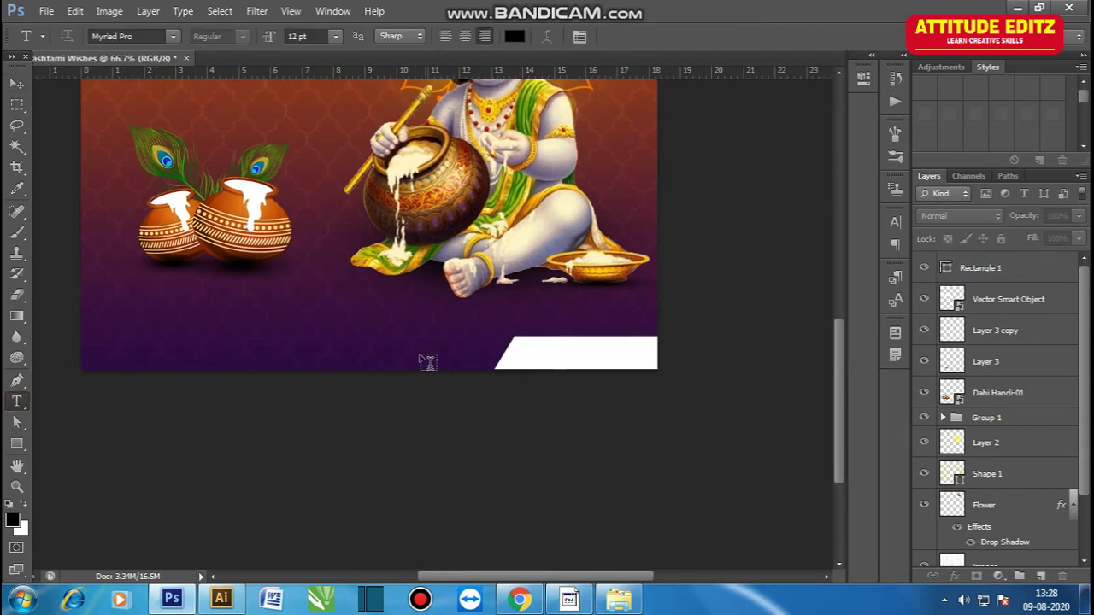
left_click(540, 363)
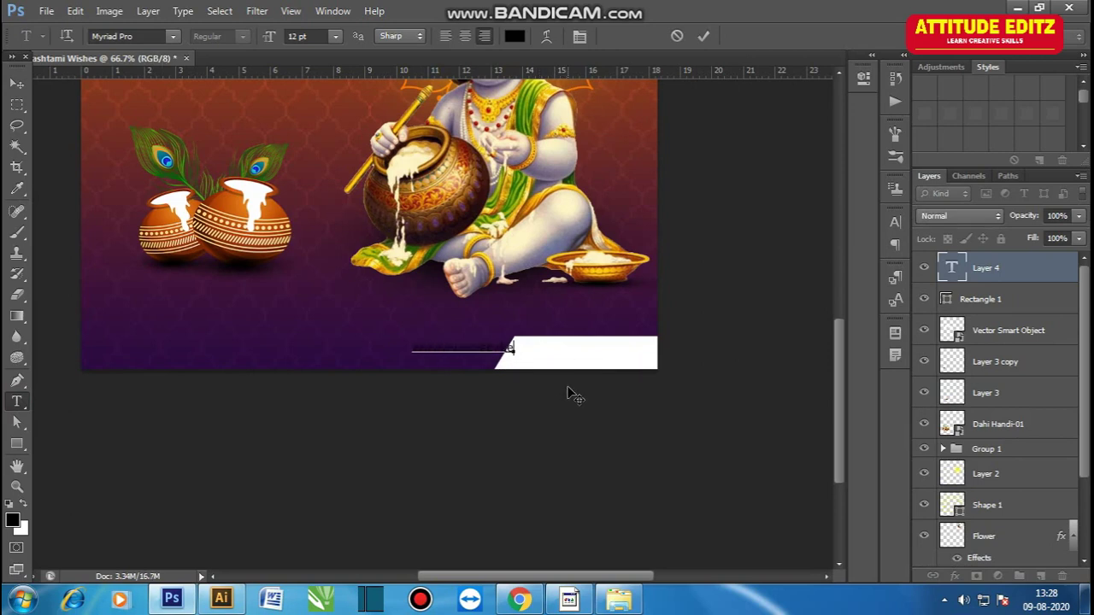
left_click_drag(480, 353, 648, 364)
key("ctrl+t")
key("Return")
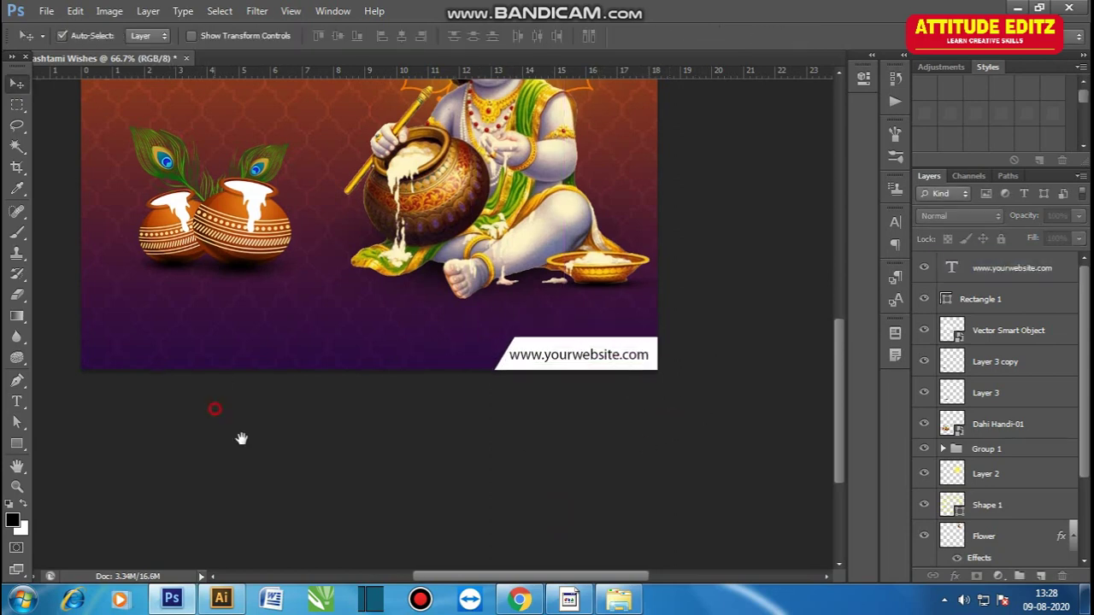
scroll(214, 408, "up", 5)
key("ctrl+minus")
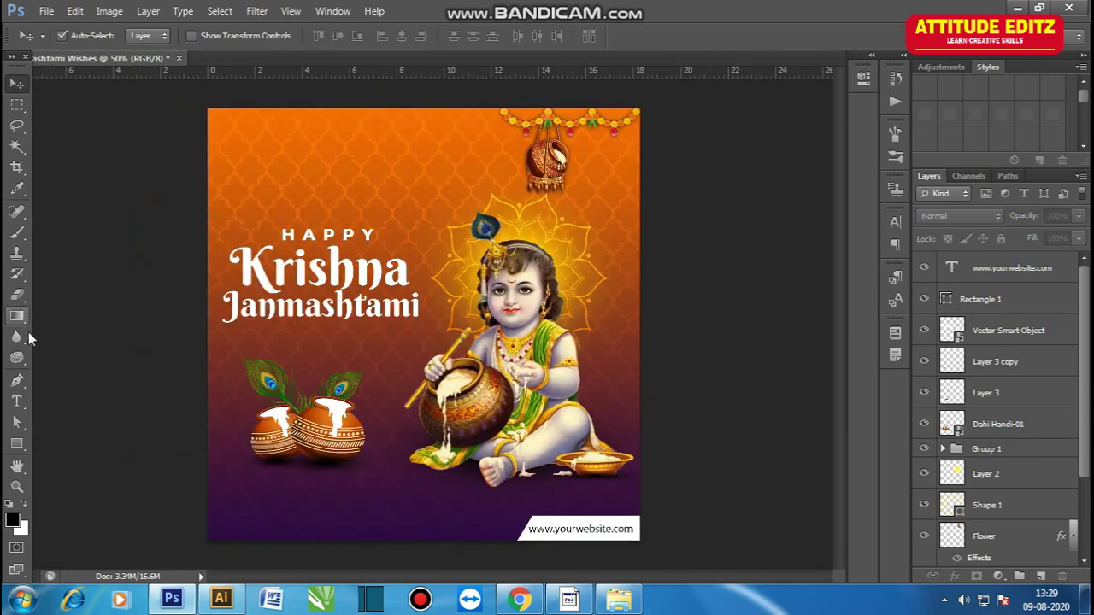
Draw an ellipse about 312 by 142 px above the title and fill it with red
right_click(20, 448)
left_click(86, 471)
left_click_drag(254, 126, 386, 185)
double_click(952, 267)
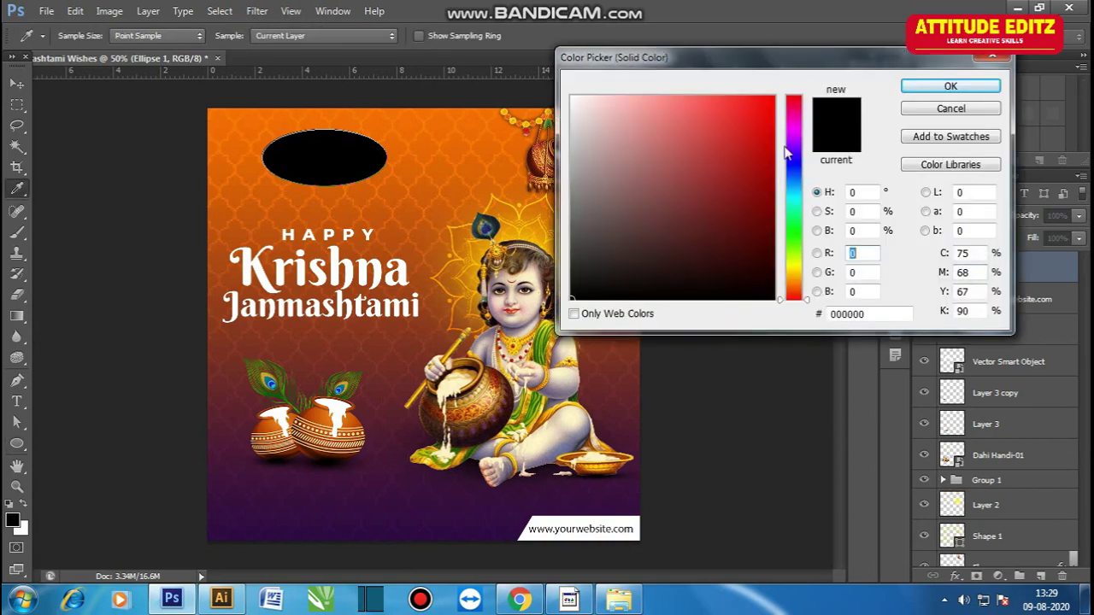
type("255")
left_click(950, 86)
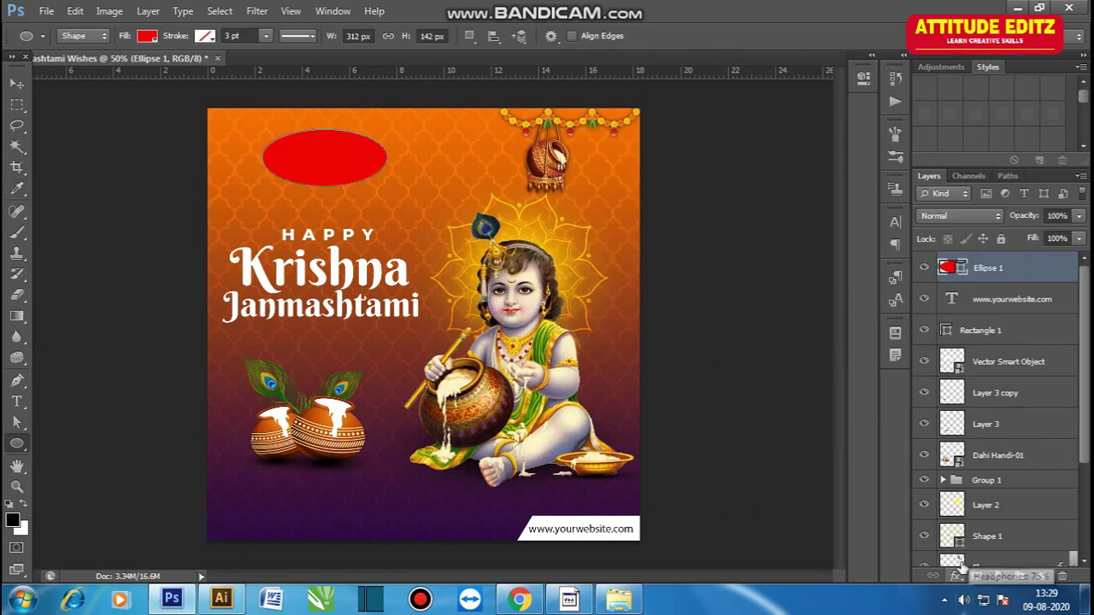
Apply a white 3 px outside stroke to the red ellipse
left_click(958, 577)
left_click(992, 422)
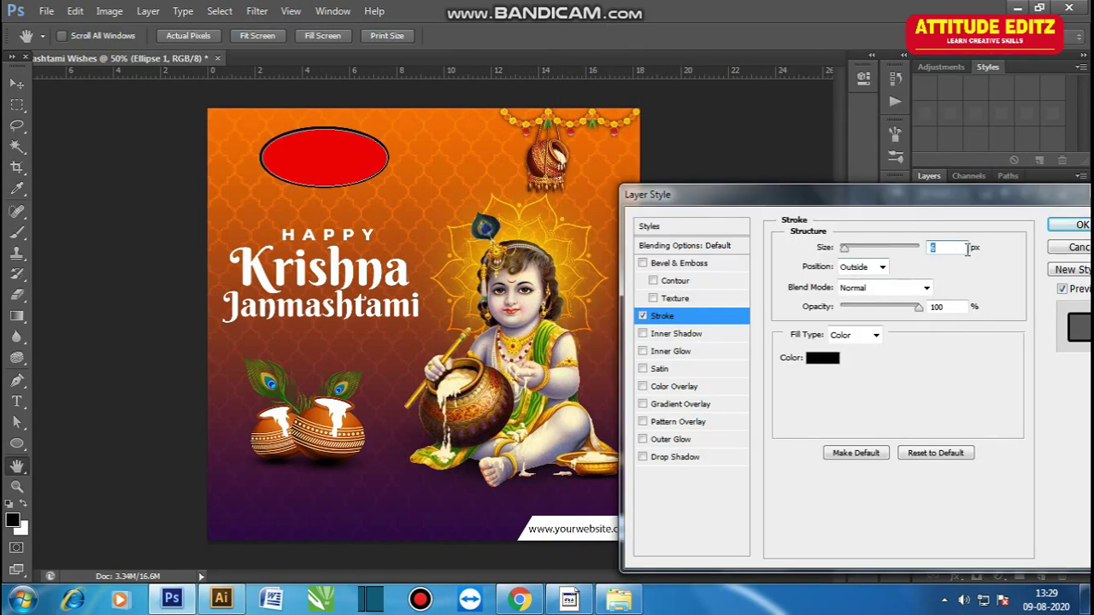
left_click(822, 358)
left_click(572, 99)
type("3")
left_click(1081, 227)
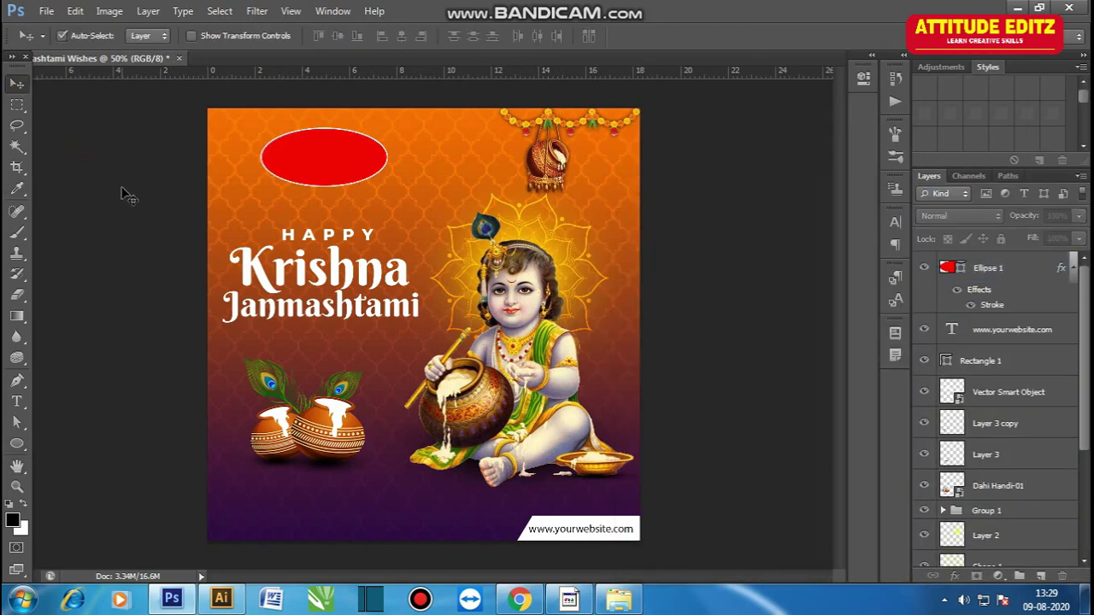
Add the text "LOGO" on the red ellipse, enlarge it and center it there
key("t")
left_click(271, 156)
type("LOGO")
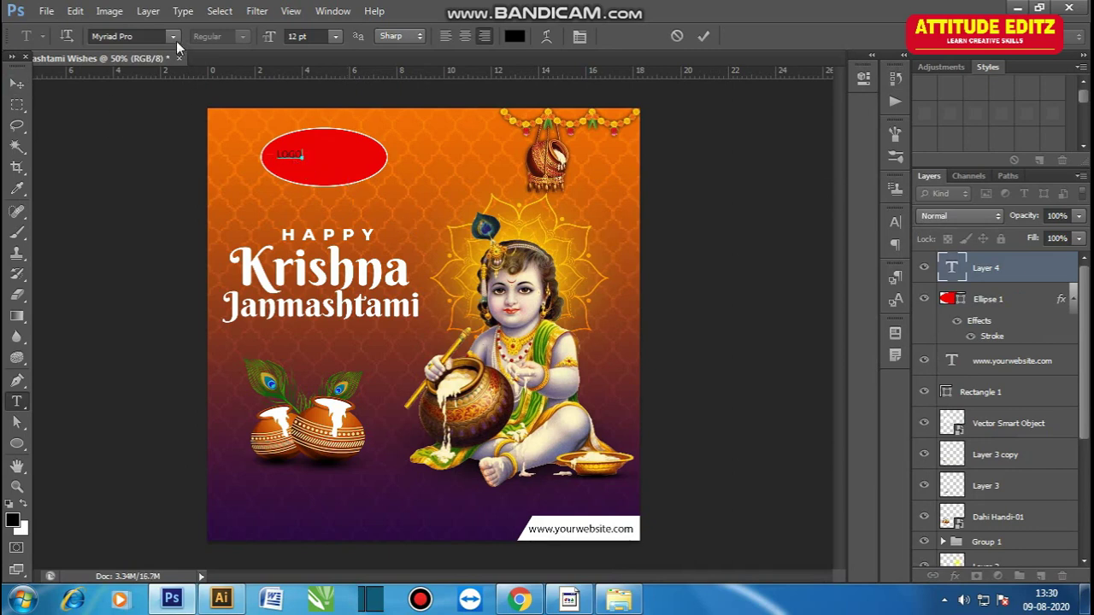
left_click(17, 81)
key("ctrl+t")
left_click_drag(302, 161, 342, 177)
left_click_drag(340, 174, 362, 332)
key("ctrl+plus")
mouse_move(344, 285)
left_mouse_down()
mouse_move(342, 277)
mouse_move(340, 288)
left_mouse_up()
key("Return")
Change the color of the LOGO text to white
key("t")
left_click(344, 289)
key("ctrl+a")
left_click(515, 36)
left_click(572, 97)
left_click(947, 85)
Merge the LOGO text with the red ellipse and scale the merged badge to about 92%
left_click(17, 81)
left_click(421, 287)
key("ctrl+t")
key("Return")
left_click(374, 286, "shift")
key("ctrl+e")
key("ctrl+t")
left_click_drag(410, 314, 403, 311)
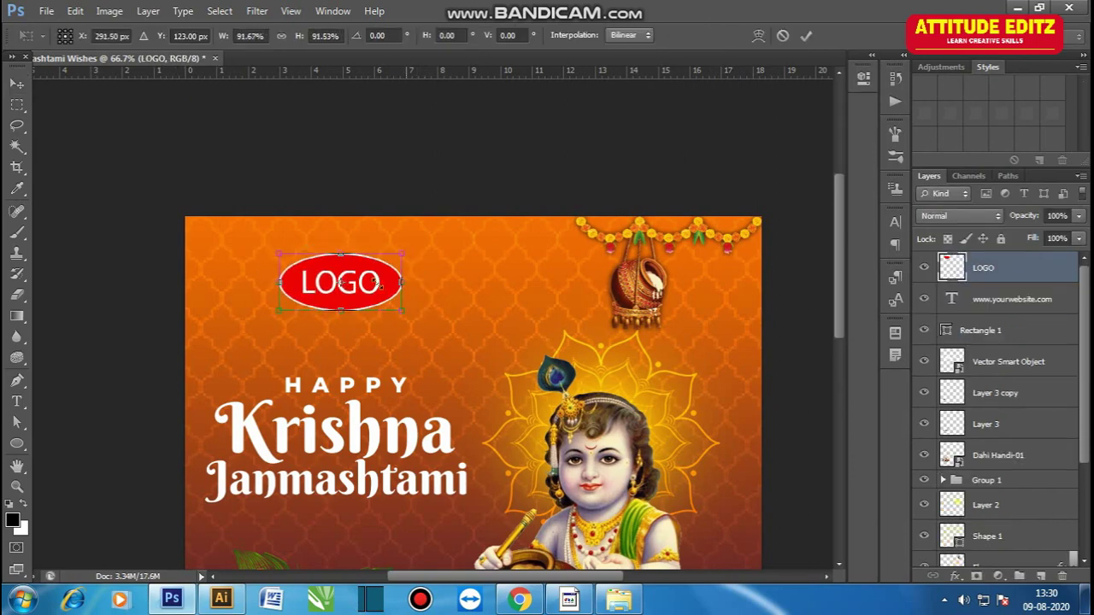
key("Return")
key("ctrl+minus")
key("ctrl+minus")
key("ctrl+plus")
Draw a small rectangle near the poster's bottom-left corner, set the foreground color to white and fill the rectangle with fefefe
left_click(17, 444)
left_click_drag(227, 508, 251, 520)
left_click(13, 521)
left_click(569, 100)
left_click(948, 85)
key("v")
double_click(951, 267)
left_click(570, 94)
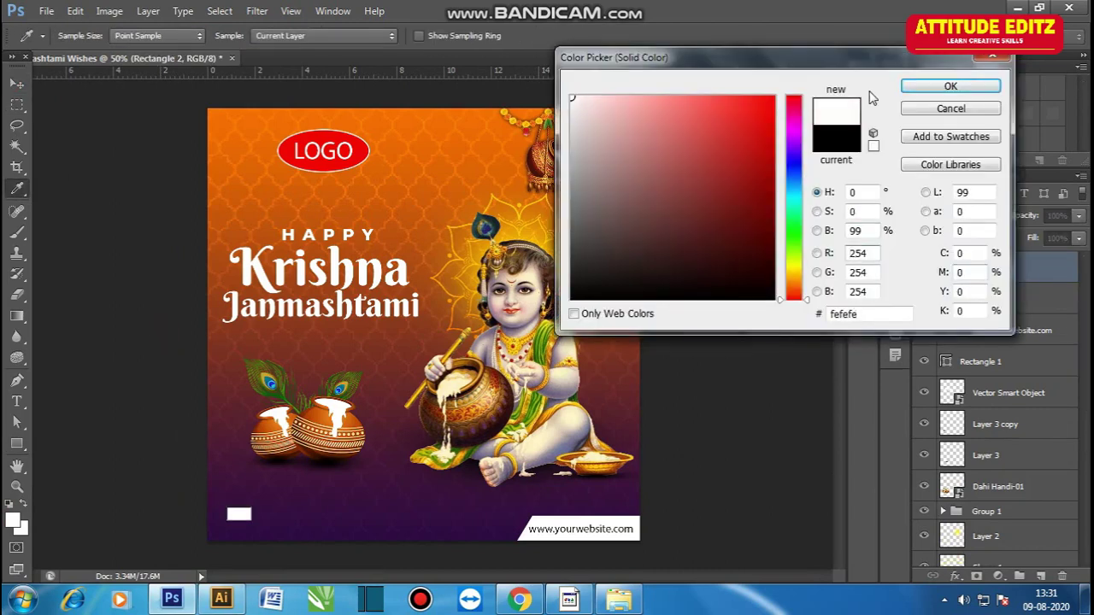
left_click(912, 85)
Add the text "12 AUGUST 2020", place it to the right of the small white rectangle and adjust its size
key("ctrl+plus")
key("t")
left_click(298, 391)
type("12")
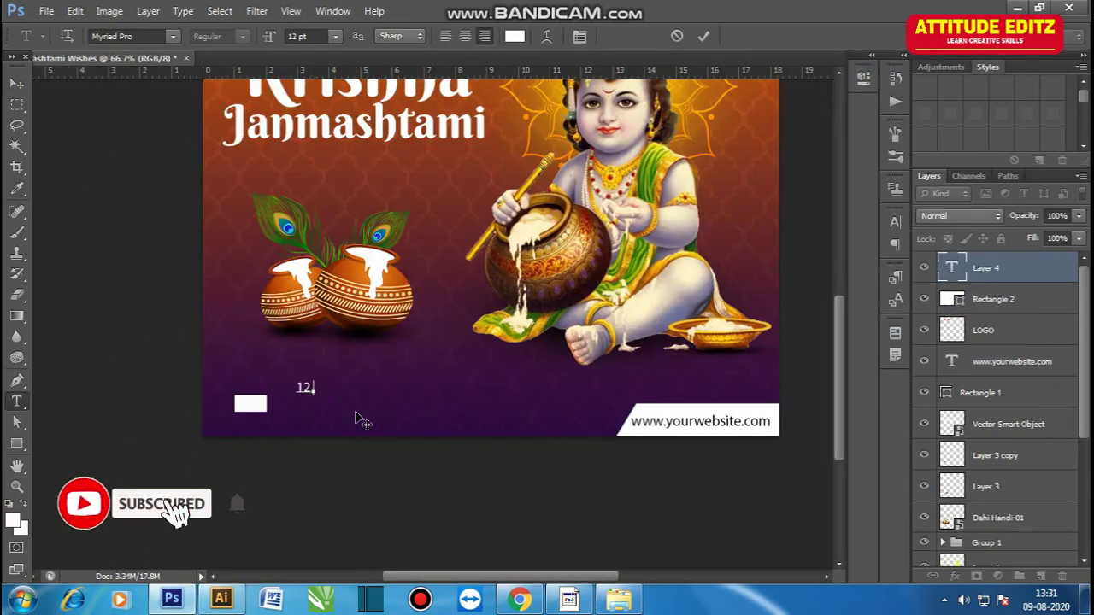
type(" AUGUST")
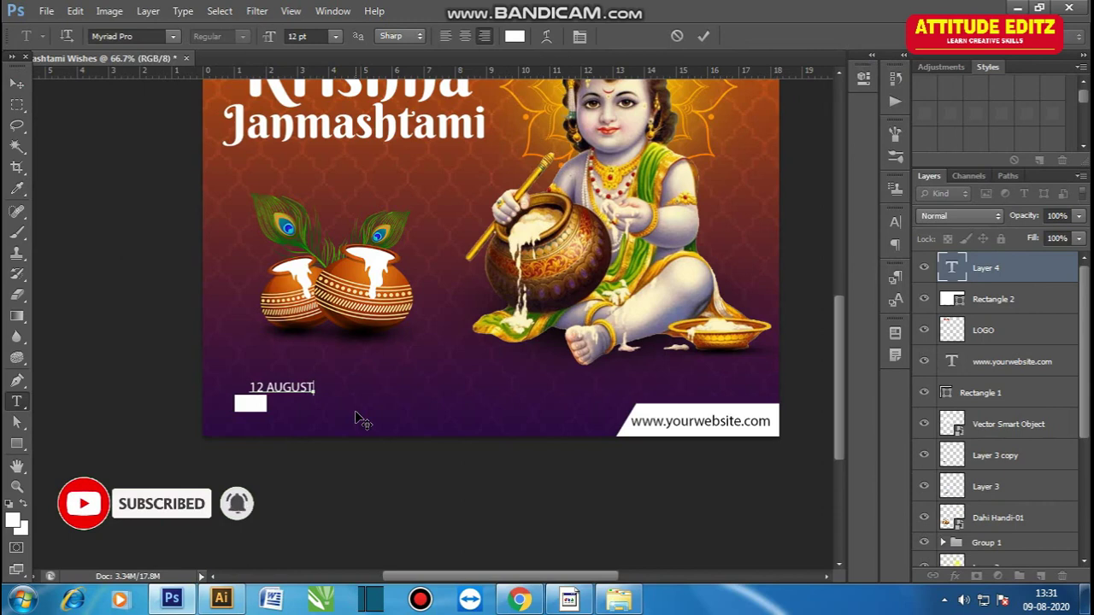
left_click(17, 84)
left_click_drag(285, 392, 407, 408)
key("ctrl+t")
key("Return")
Scale the small white rectangle to about 75% width and 78% height, aligned with the date text
left_click(255, 405)
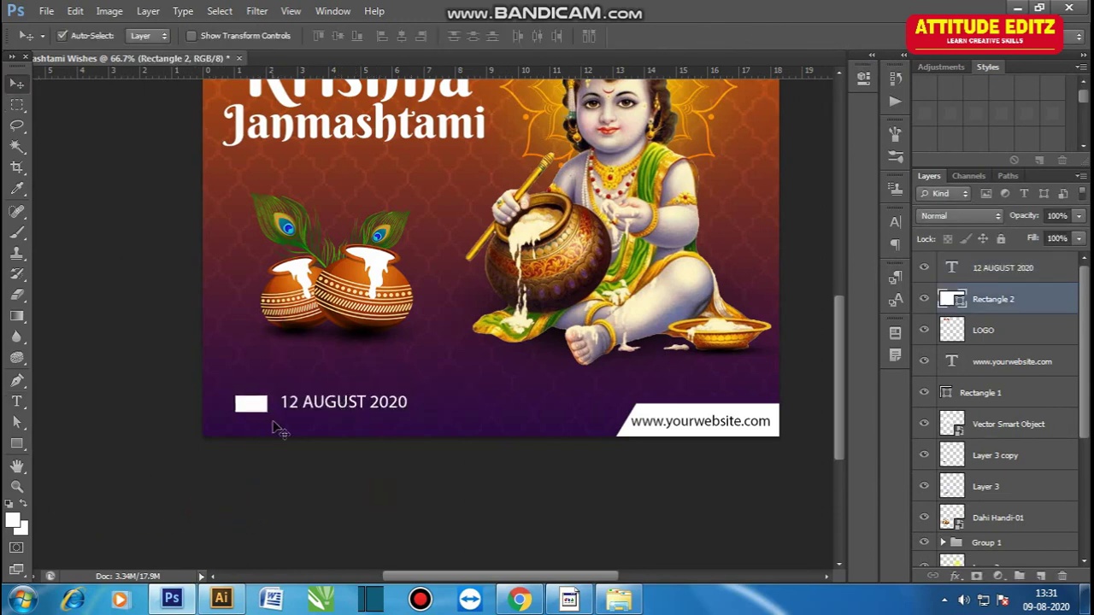
key("ctrl+t")
key("ctrl+plus")
left_click_drag(240, 415, 302, 397)
left_click_drag(205, 436, 212, 432)
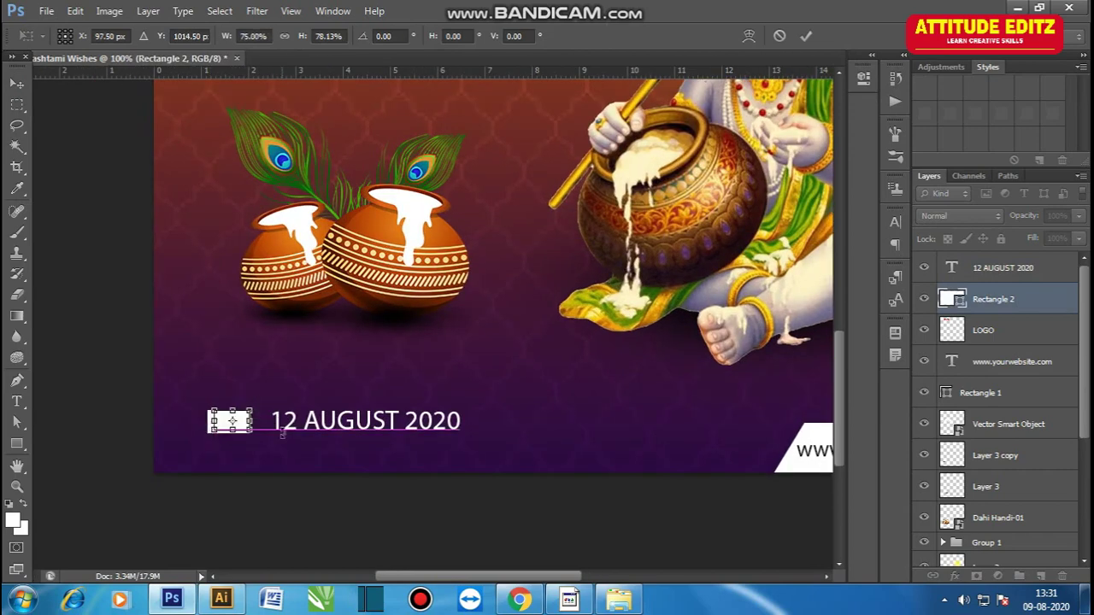
key("Return")
key("ctrl+minus")
key("ctrl+minus")
left_click(713, 485)
key("ctrl+minus")
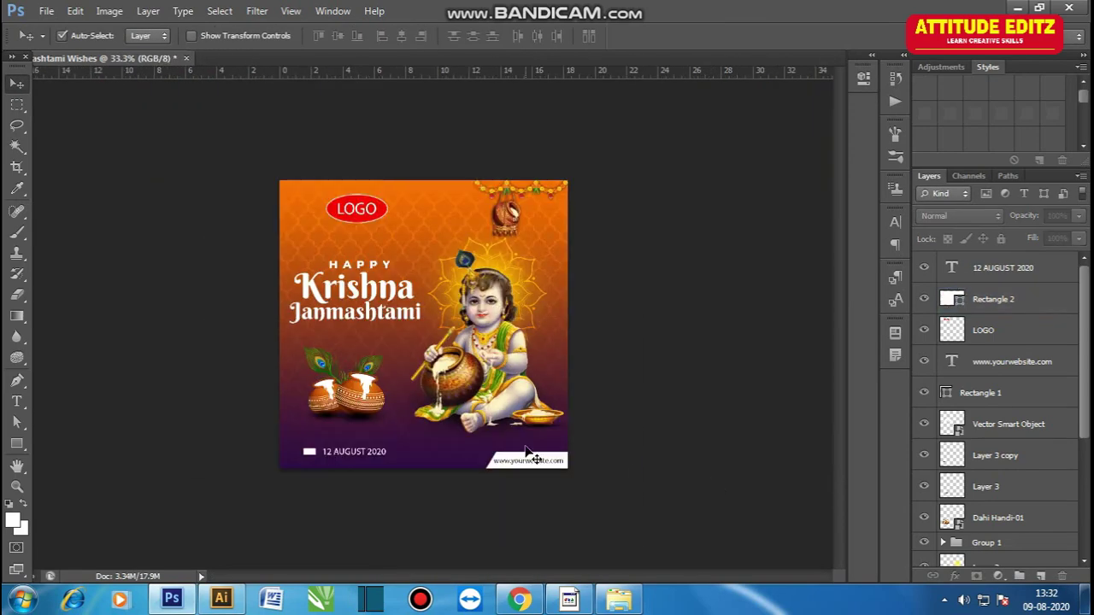
key("ctrl+0")
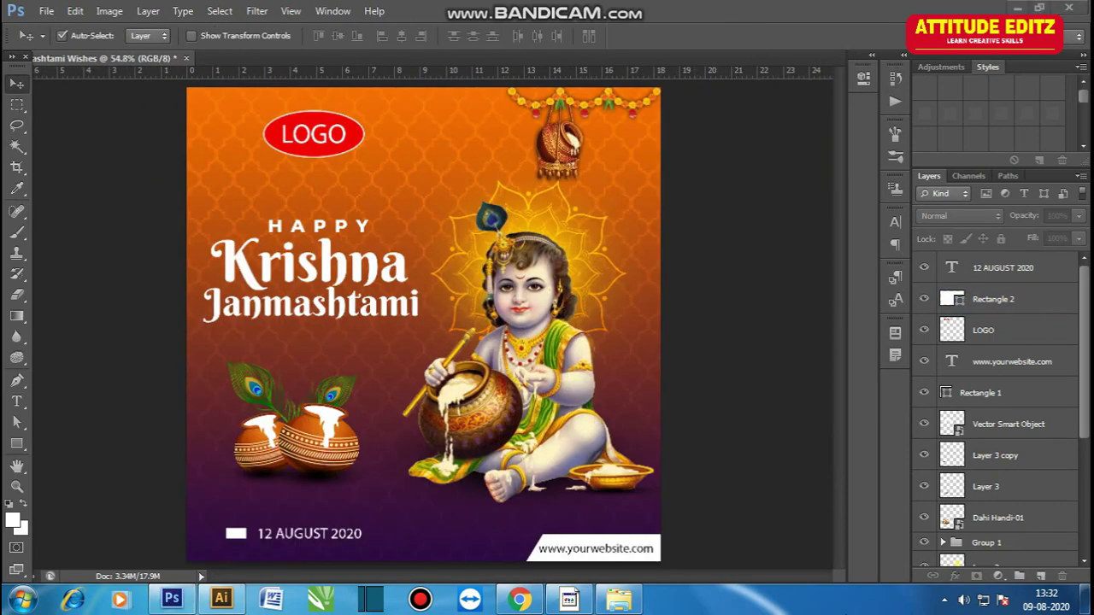